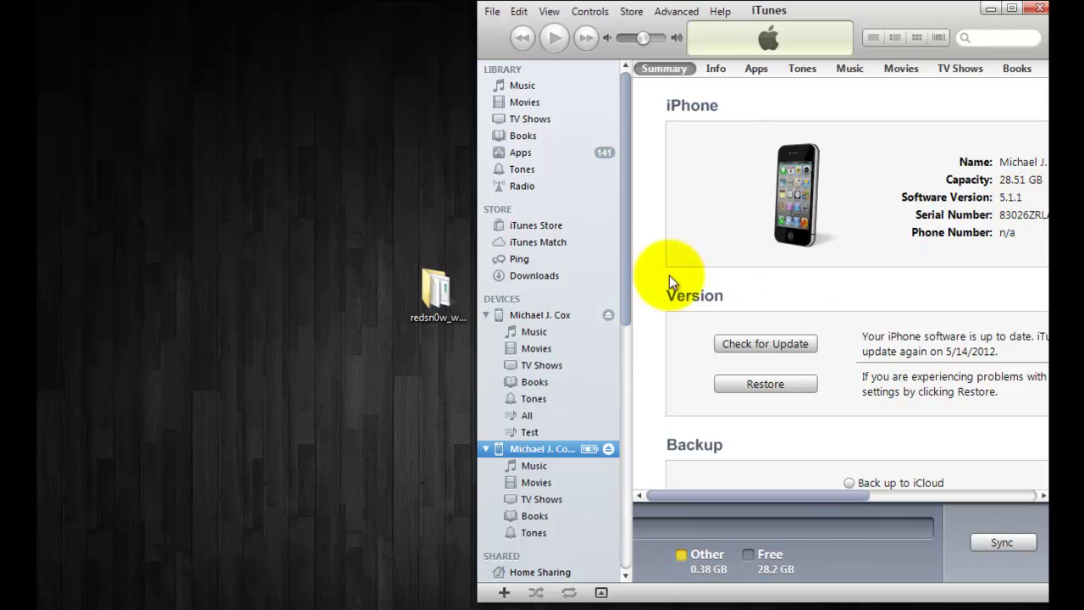
Launch redsn0w from its desktop folder and open the SHSH blobs extras, checking the ECID query prompt without querying.
{"action": "left_click", "coordinate": [455, 302]}
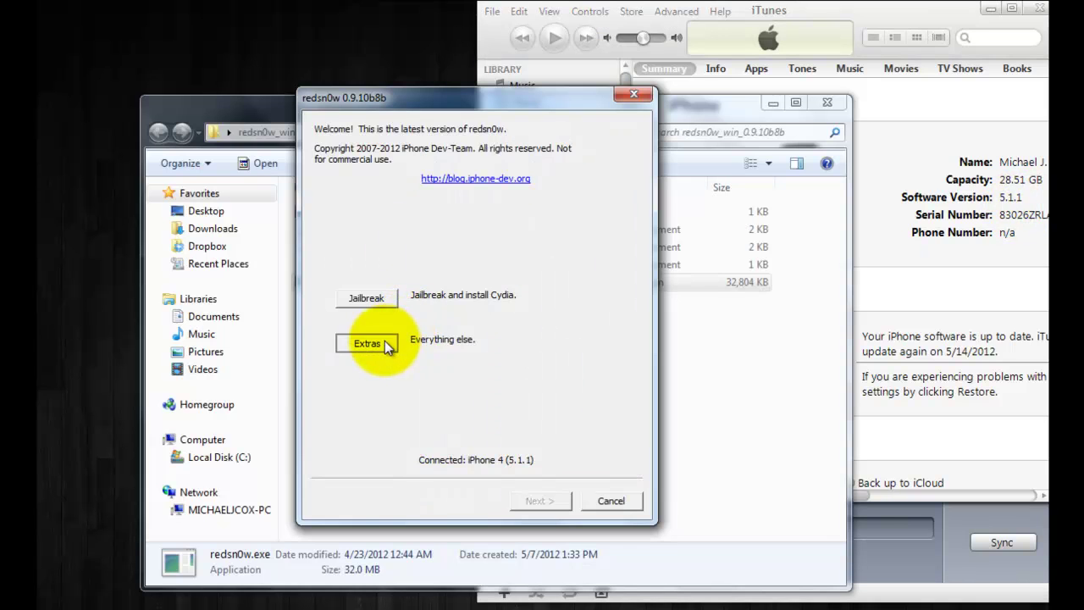
{"action": "left_click", "coordinate": [384, 341]}
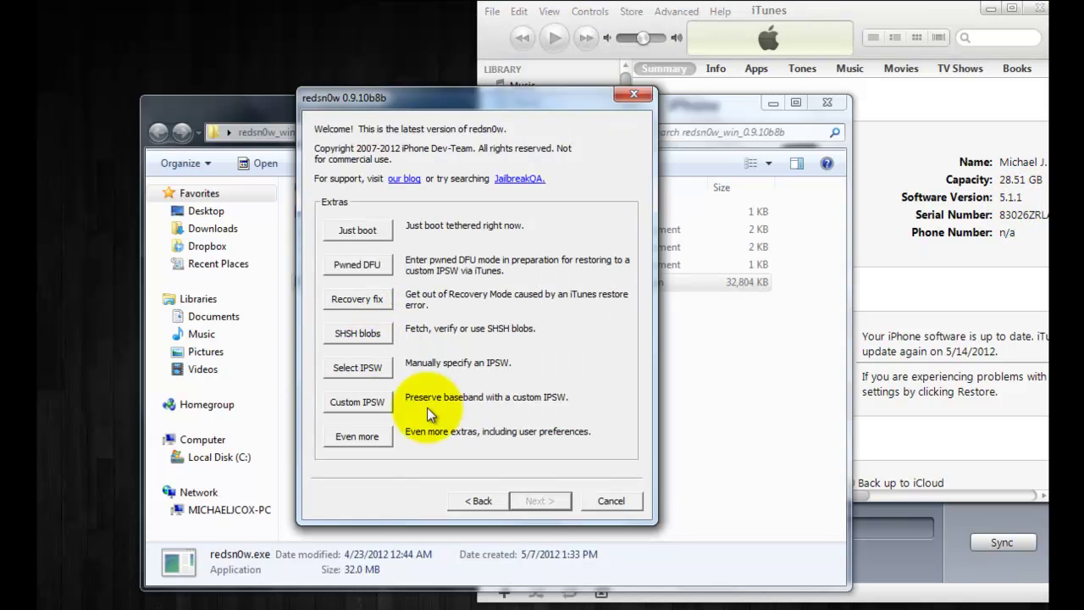
{"action": "left_click", "coordinate": [359, 334]}
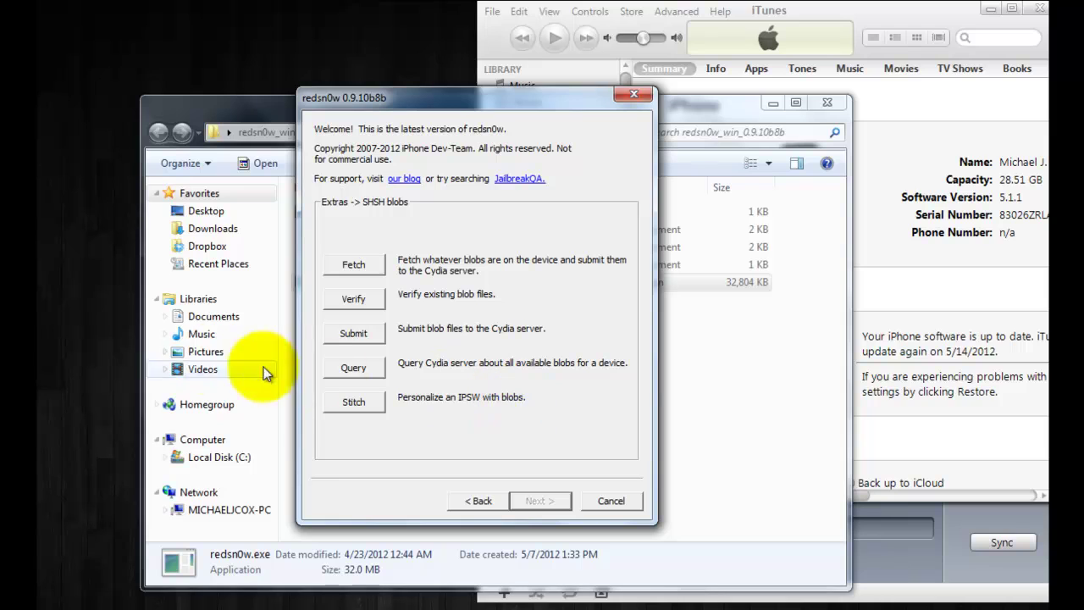
{"action": "left_click", "coordinate": [353, 368]}
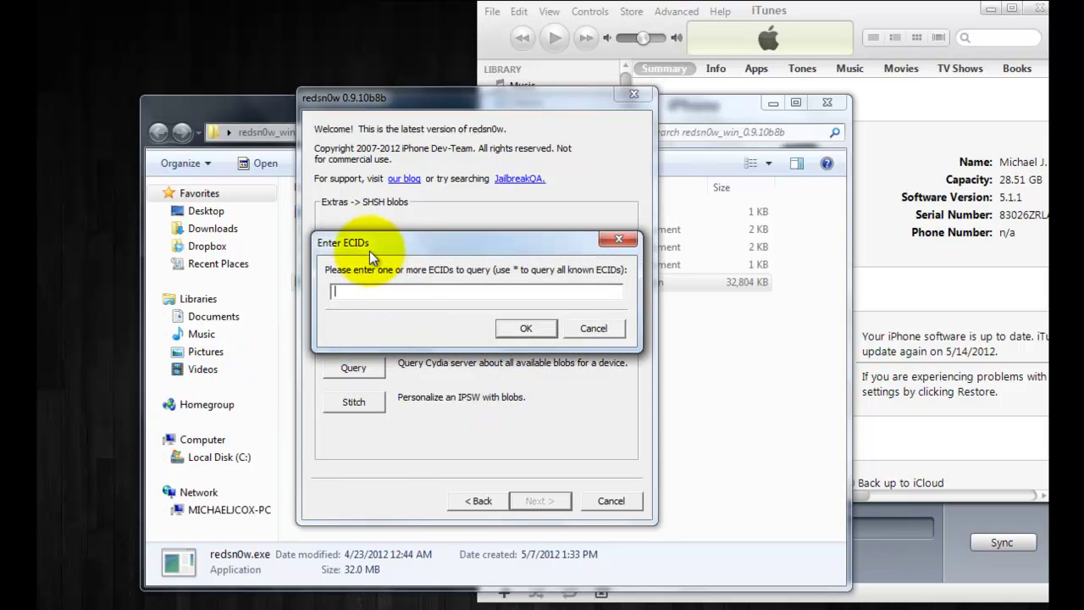
{"action": "left_click", "coordinate": [622, 240]}
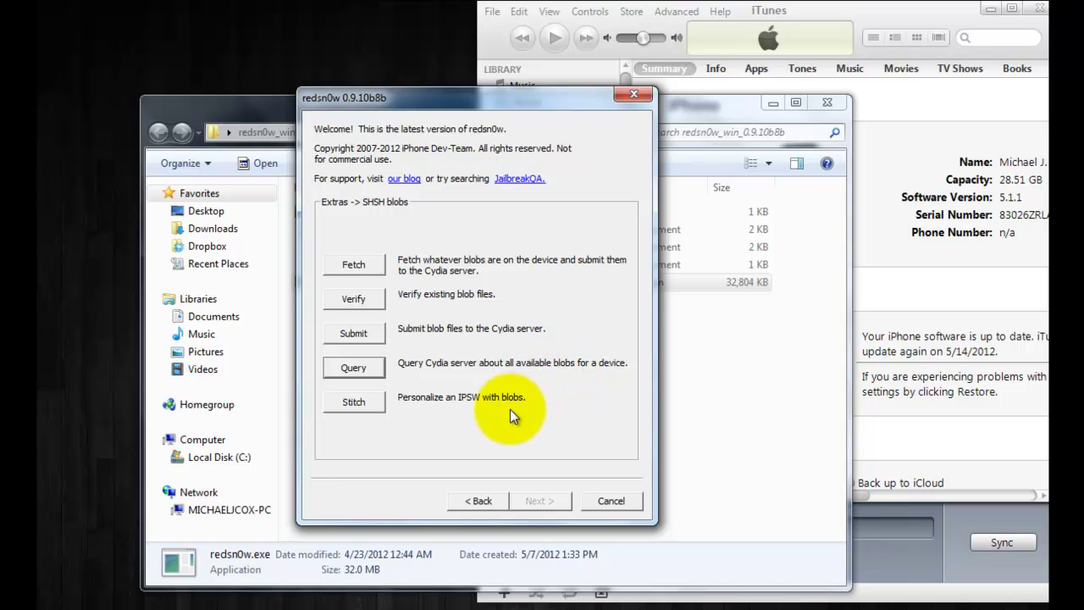
Start blob stitching and load iPhone3,1_5.0.1_9A405_Restore.ipsw from the iPhone 4 folder as the firmware.
{"action": "left_click", "coordinate": [368, 407]}
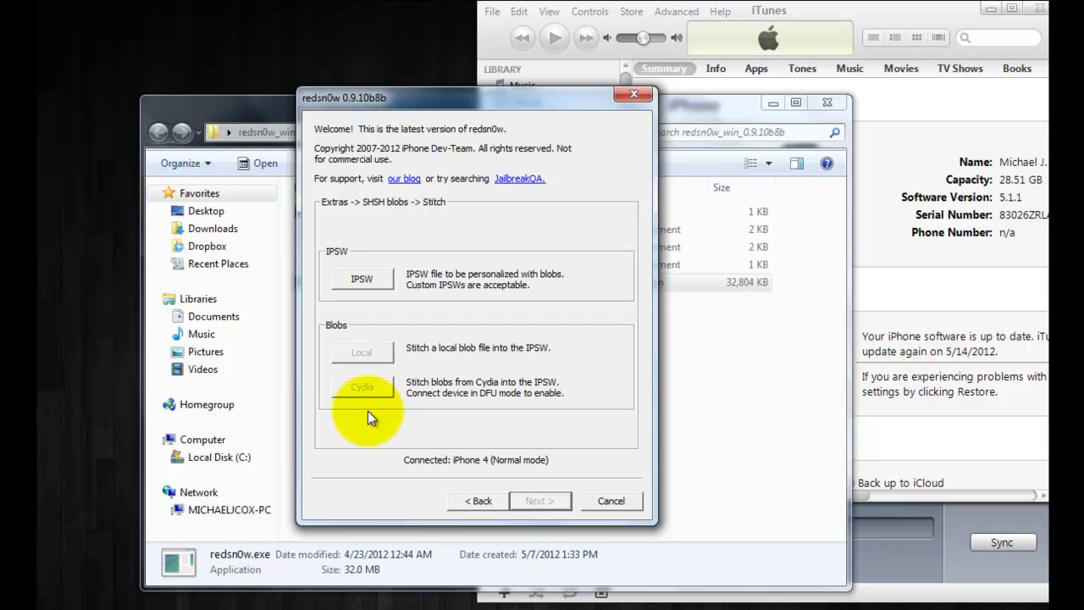
{"action": "left_click", "coordinate": [384, 276]}
{"action": "left_click", "coordinate": [354, 322]}
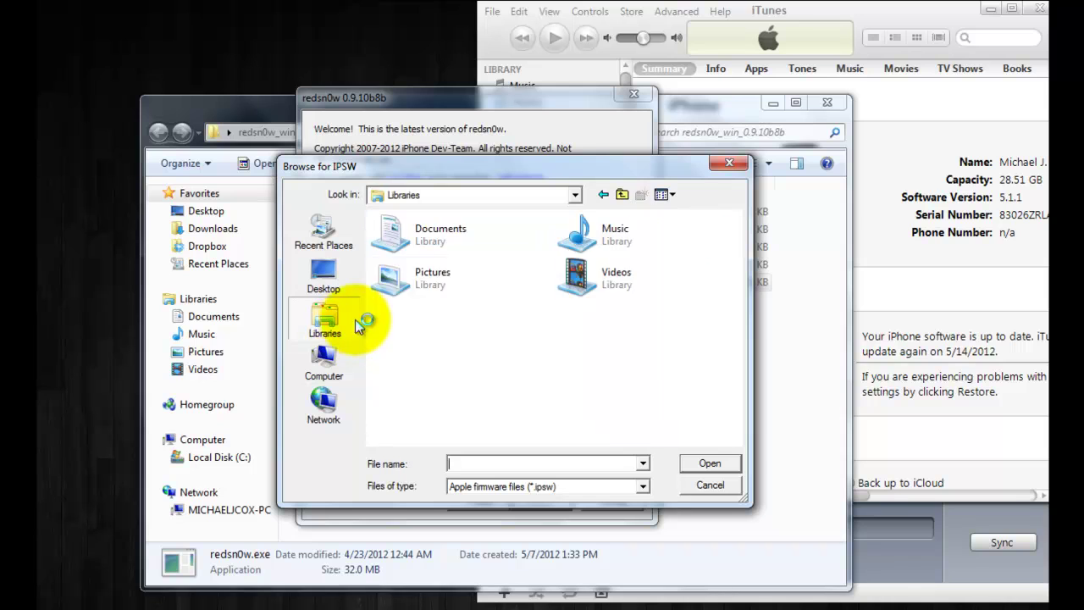
{"action": "double_click", "coordinate": [458, 248]}
{"action": "left_click_drag", "start_coordinate": [737, 254], "coordinate": [735, 351]}
{"action": "double_click", "coordinate": [394, 363]}
{"action": "left_click", "coordinate": [415, 254]}
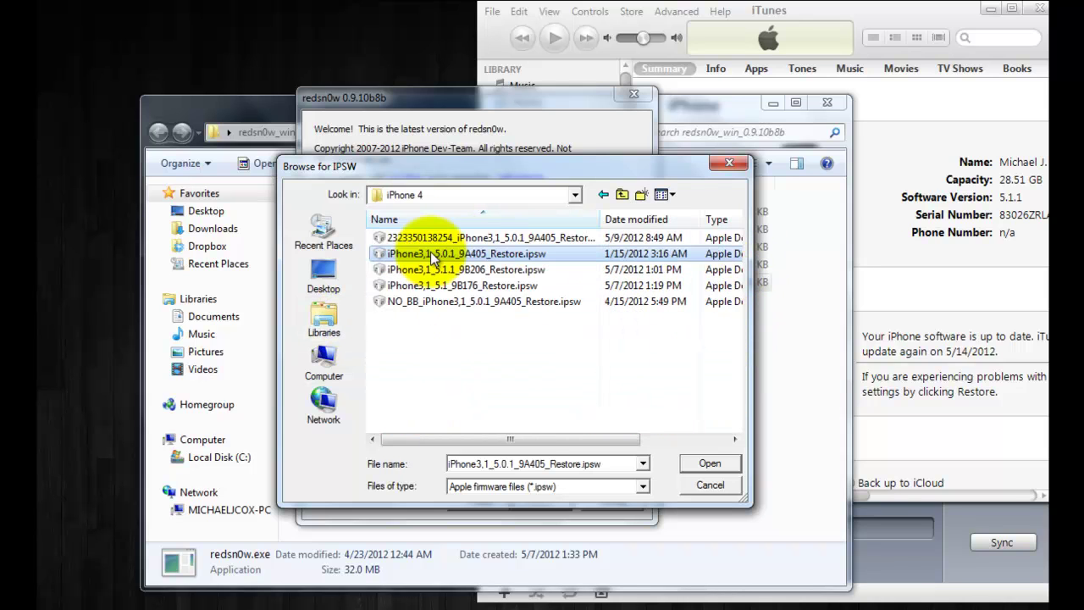
{"action": "left_click", "coordinate": [709, 464]}
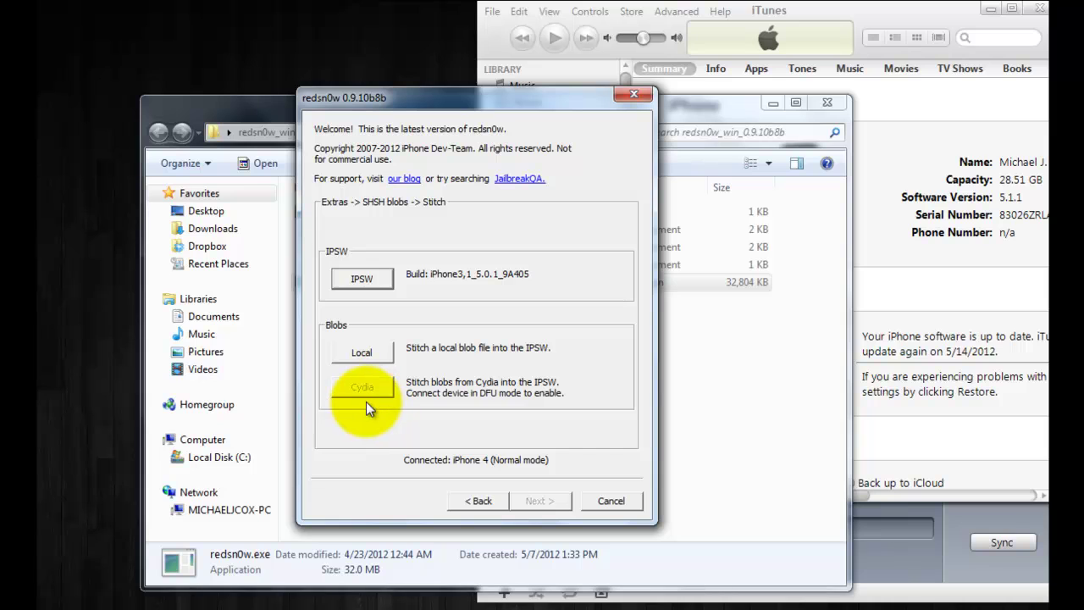
Stitch the iPhone 4's local 5.0.1 .shsh blob file from the .shsh folder into the IPSW.
{"action": "left_click", "coordinate": [363, 354]}
{"action": "left_click", "coordinate": [335, 366]}
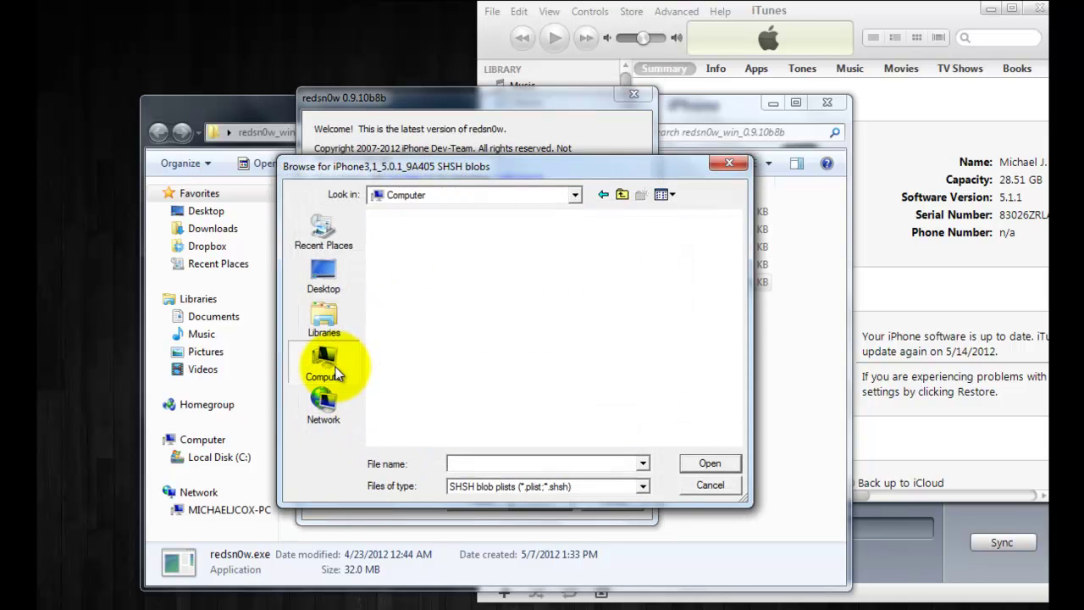
{"action": "double_click", "coordinate": [517, 265]}
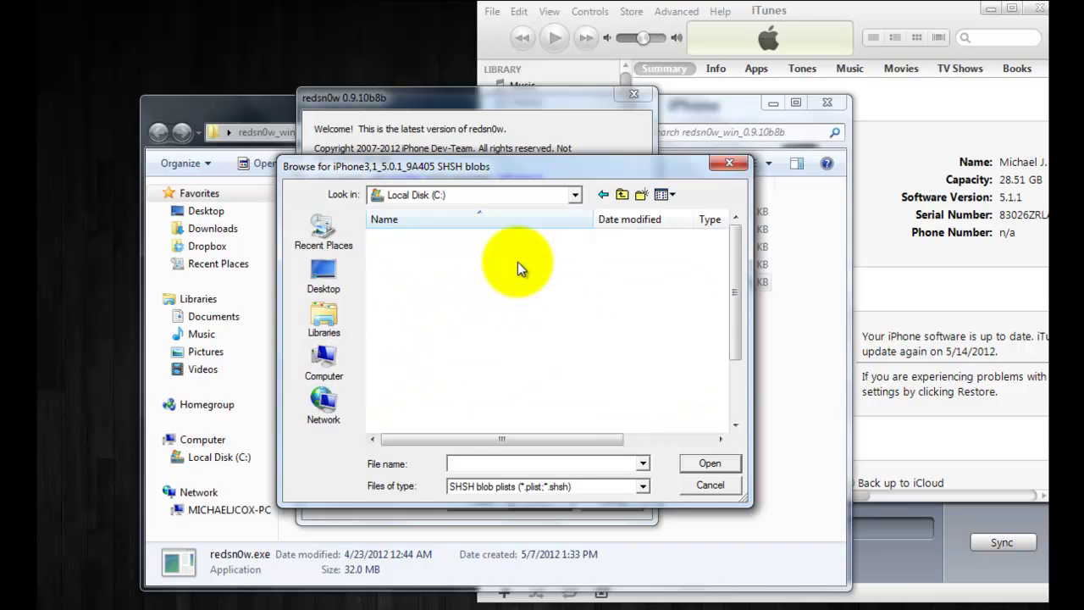
{"action": "scroll", "coordinate": [457, 380], "scroll_direction": "down", "scroll_amount": 2}
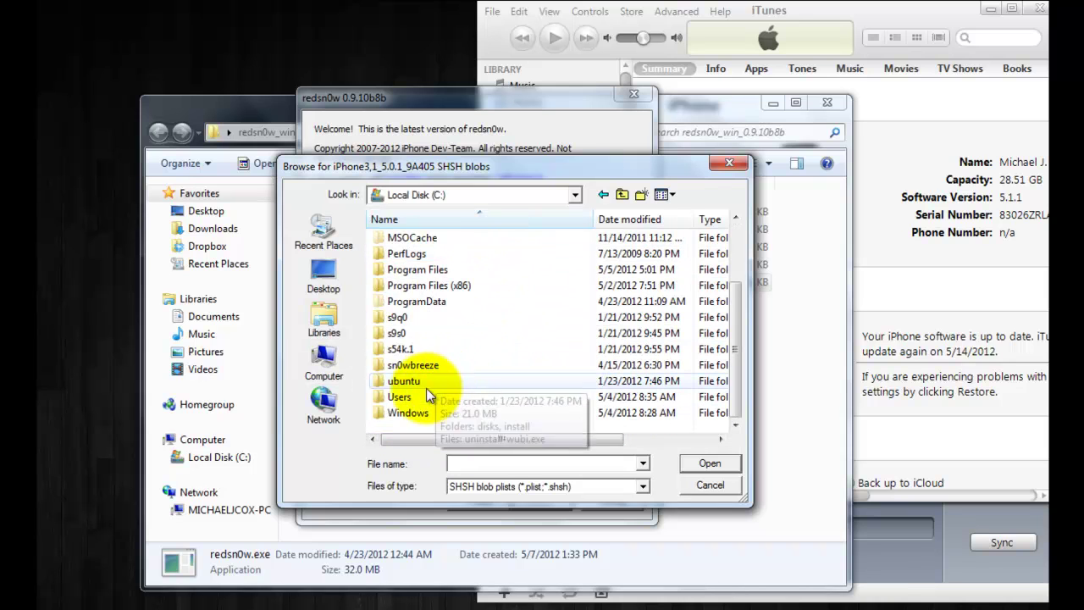
{"action": "double_click", "coordinate": [426, 388]}
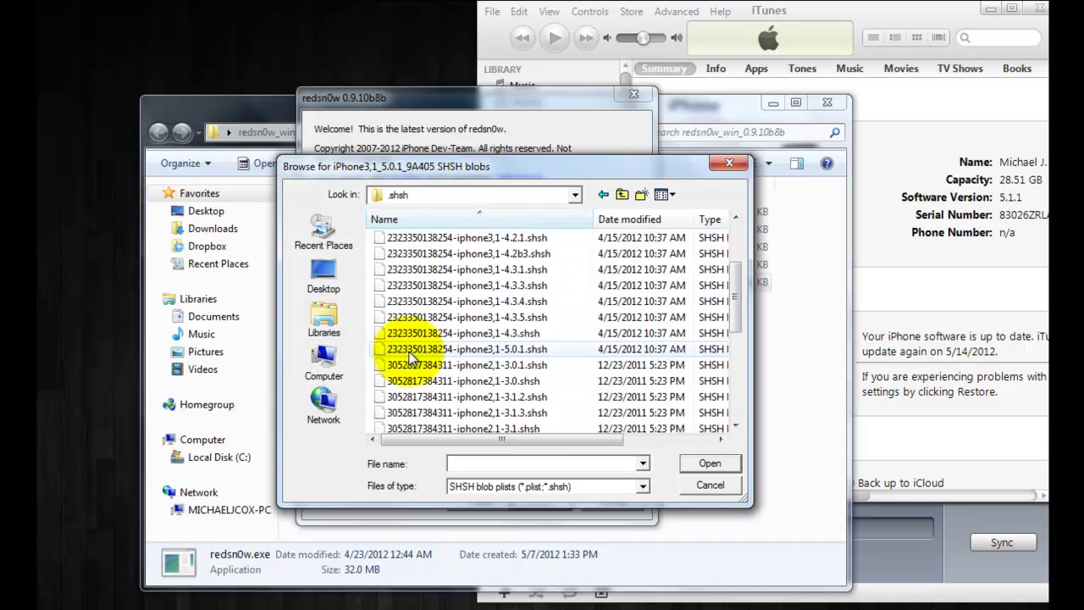
{"action": "left_click", "coordinate": [543, 348]}
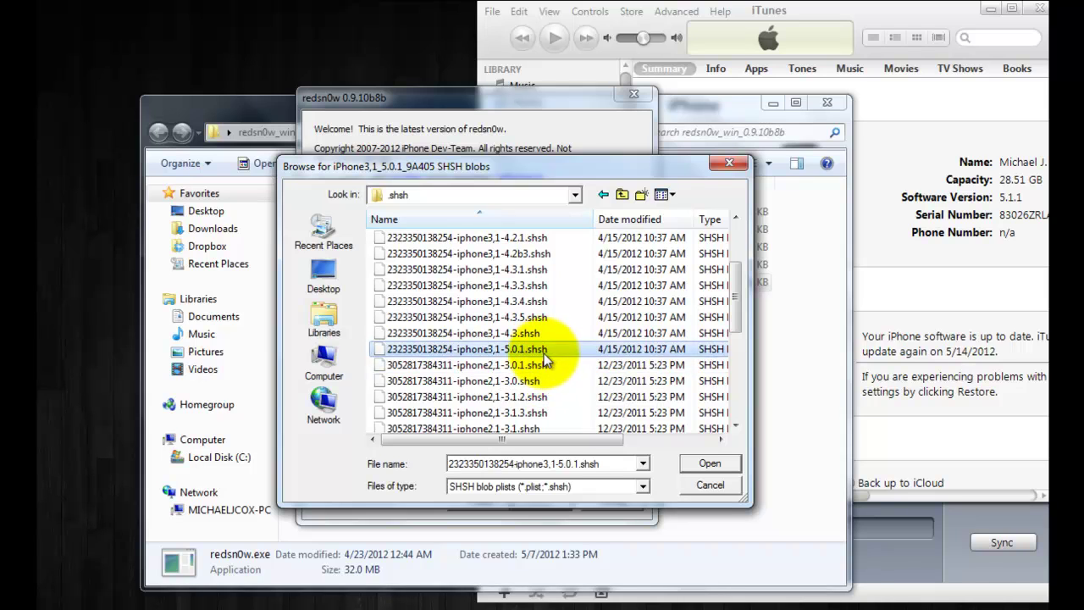
{"action": "left_click", "coordinate": [709, 463]}
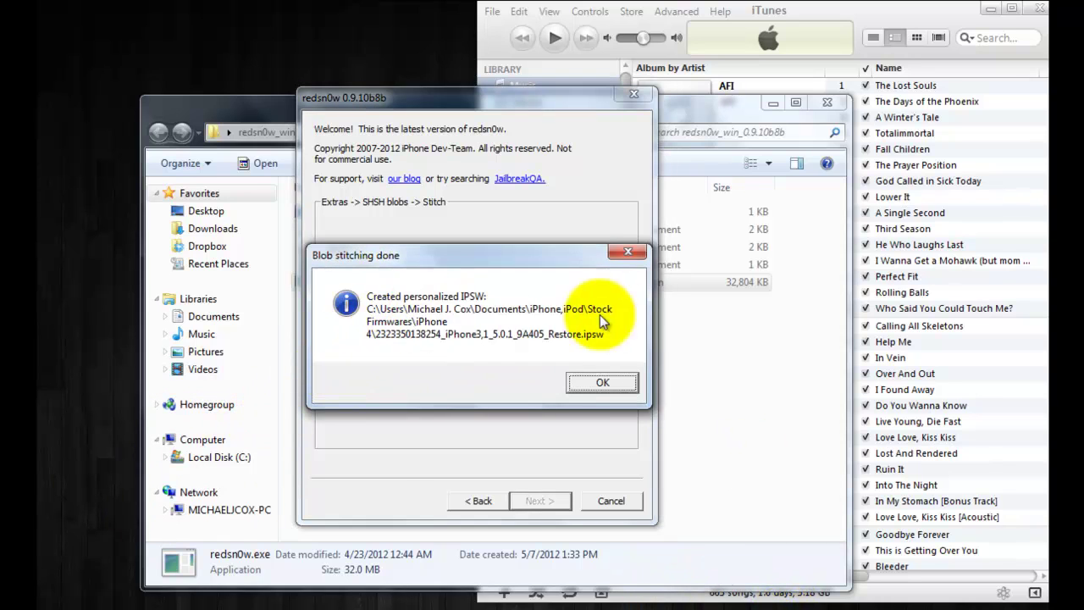
{"action": "left_click", "coordinate": [601, 384]}
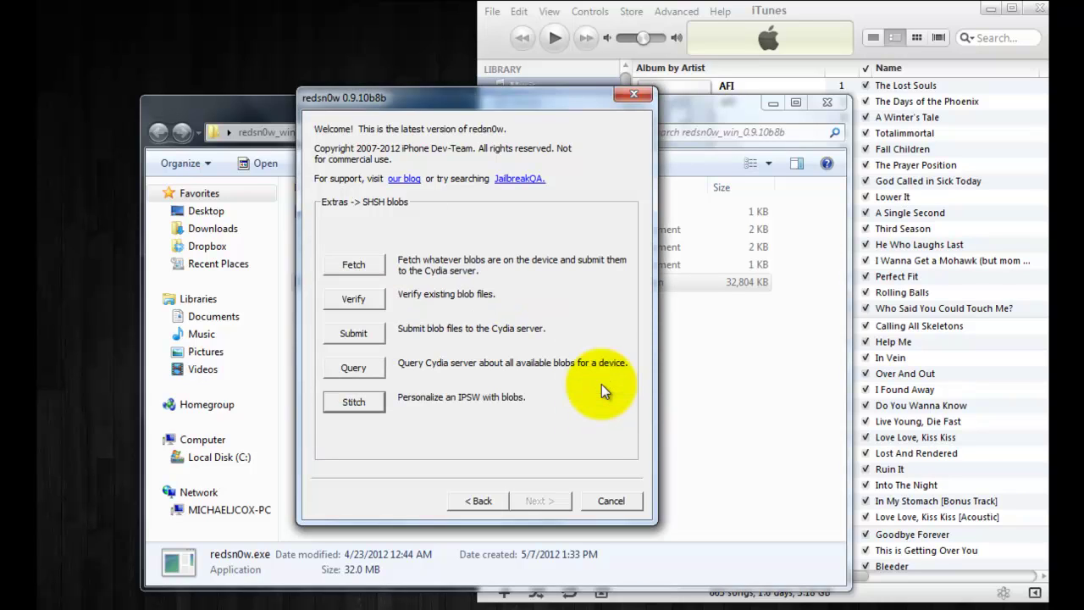
Put the connected iPhone into pwned DFU mode with redsn0w and close the program.
{"action": "left_click", "coordinate": [476, 501]}
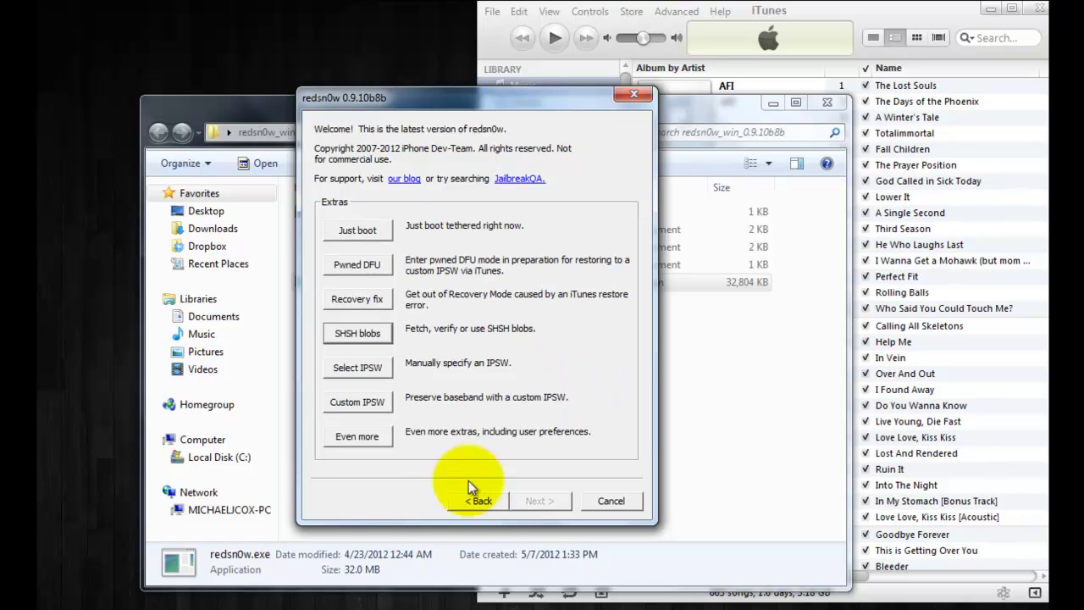
{"action": "left_click", "coordinate": [376, 270]}
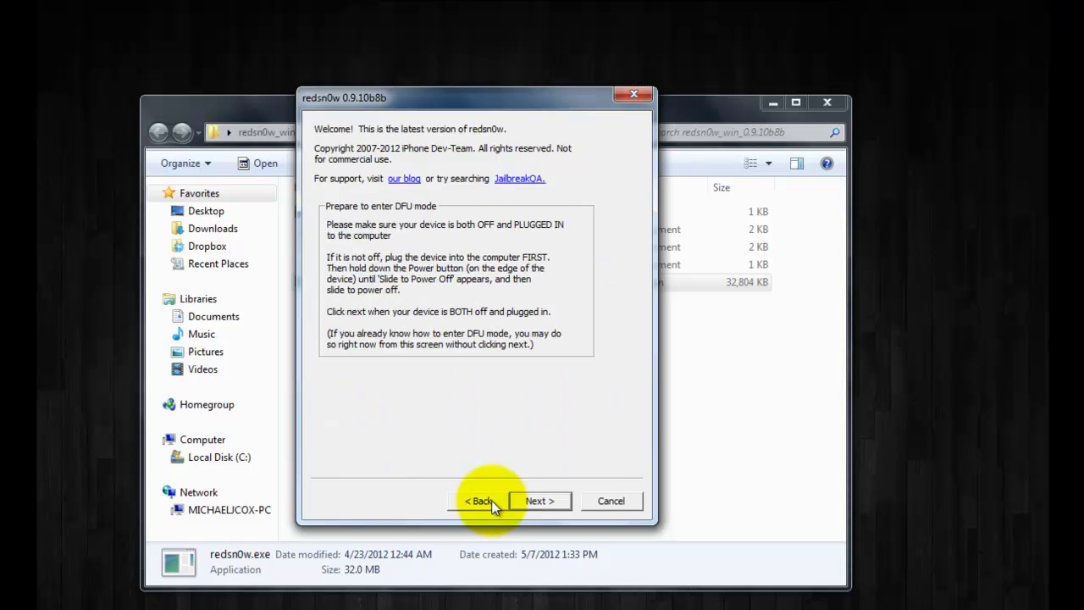
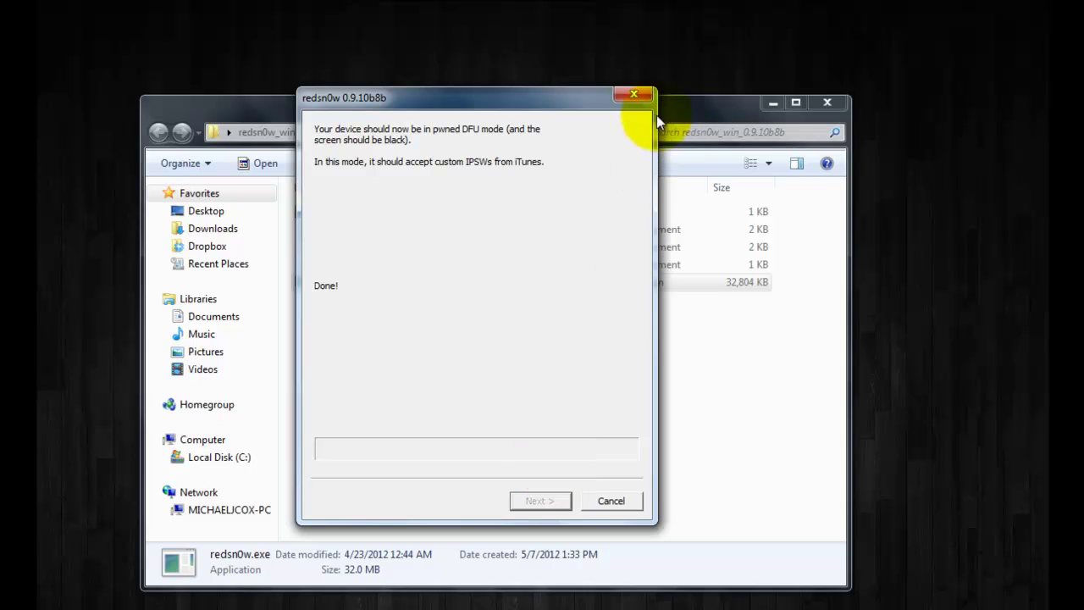
{"action": "left_click", "coordinate": [641, 99]}
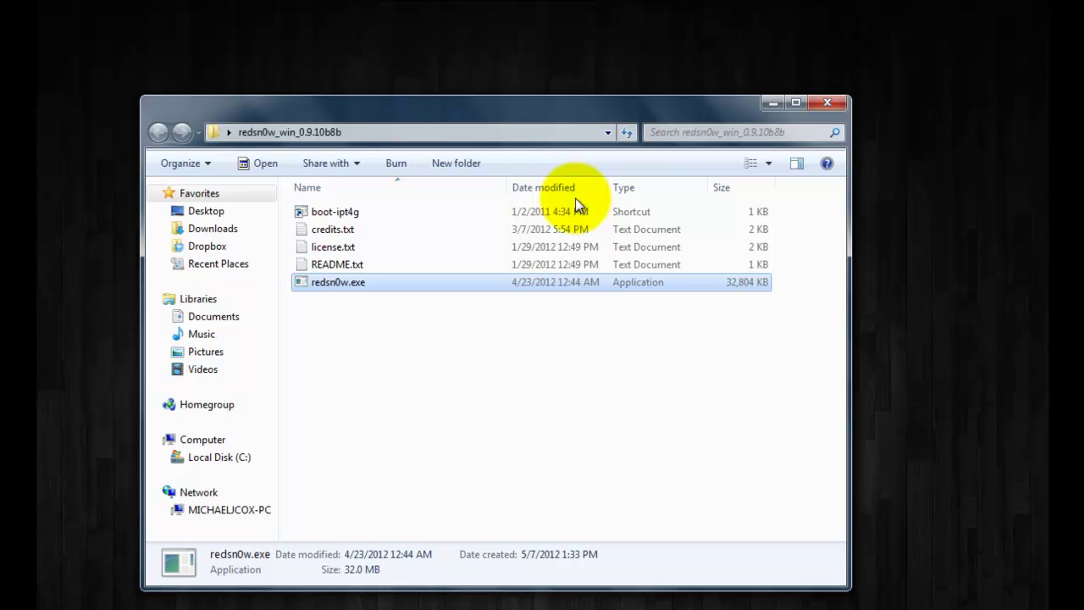
Switch to Notepad, running it as administrator.
{"action": "key", "text": "super"}
{"action": "right_click", "coordinate": [42, 230]}
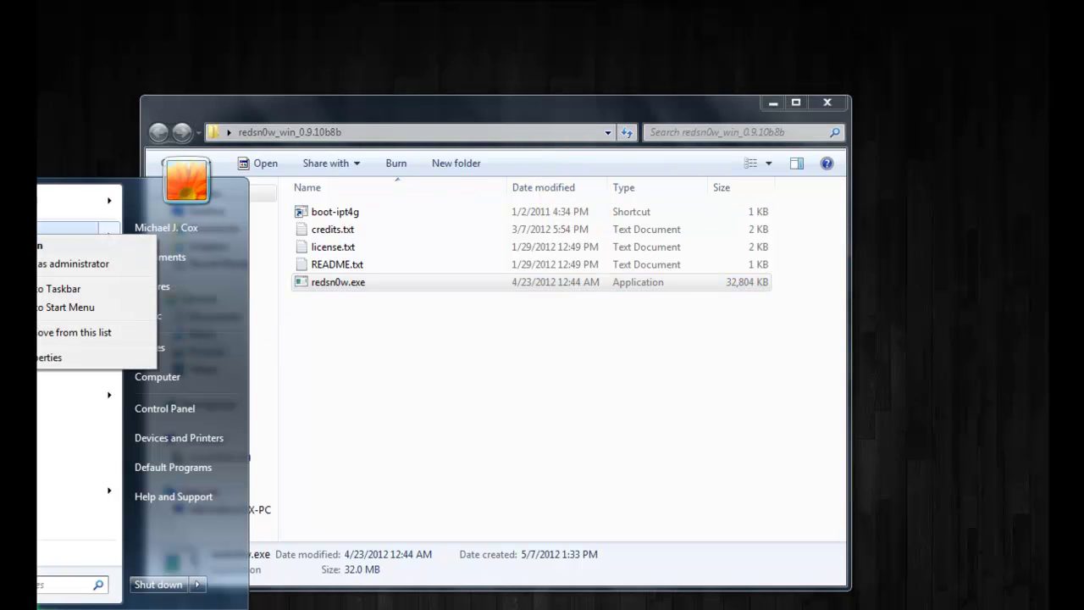
{"action": "left_click", "coordinate": [44, 266]}
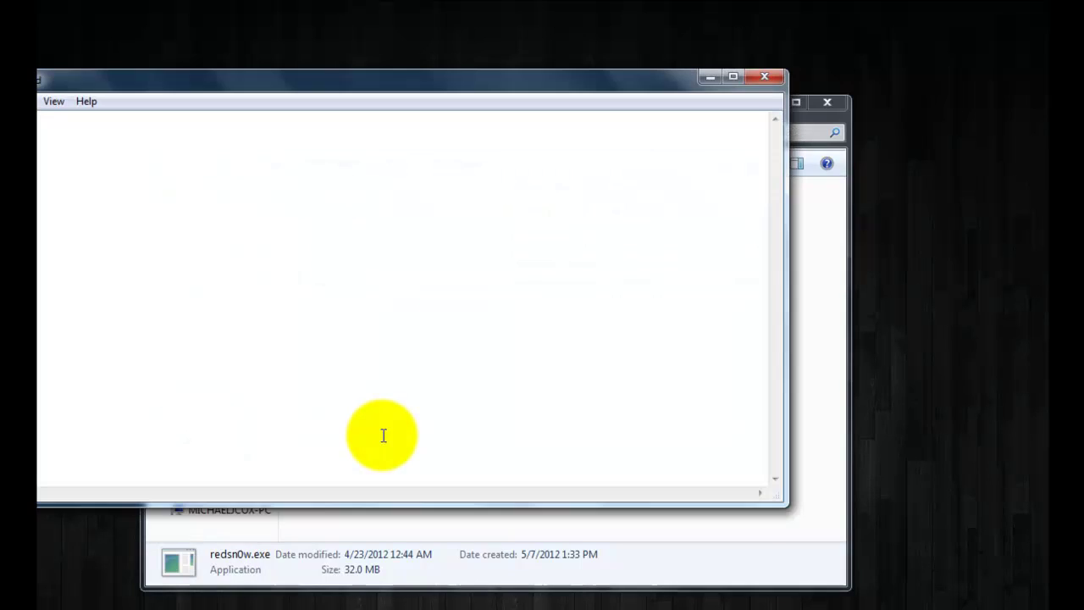
Open the hosts file from Windows\System32\drivers\etc, listing all file types.
{"action": "left_click", "coordinate": [18, 101]}
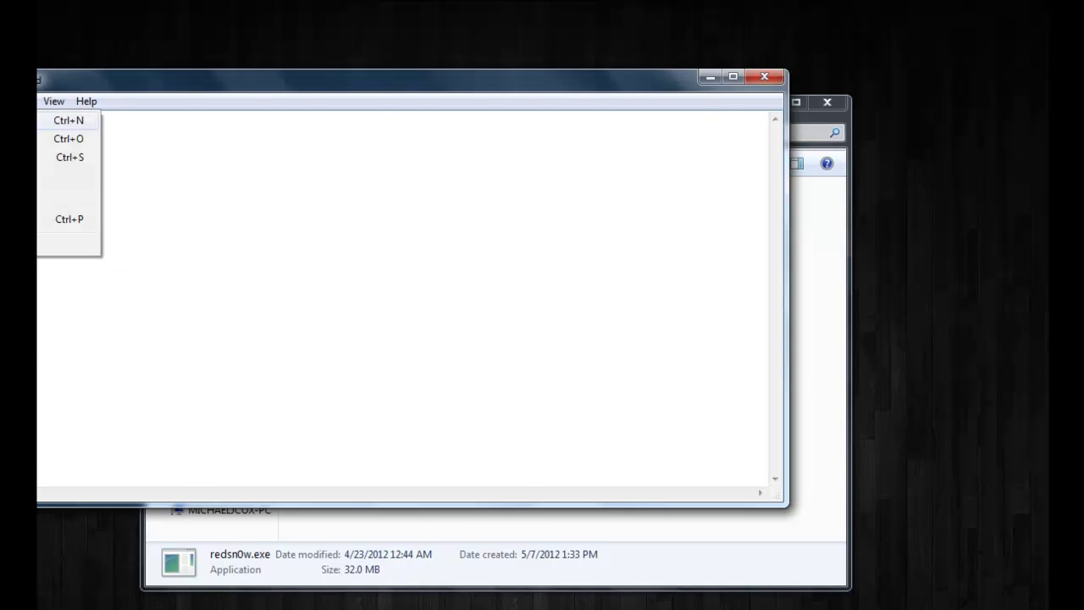
{"action": "left_click", "coordinate": [25, 138]}
{"action": "left_click", "coordinate": [254, 146]}
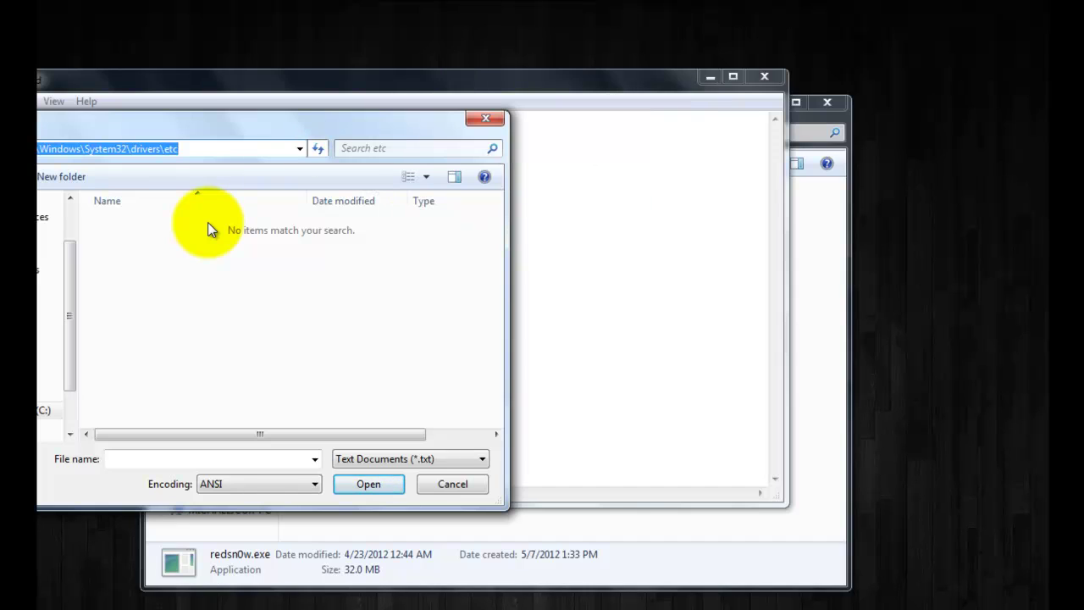
{"action": "left_click", "coordinate": [245, 151]}
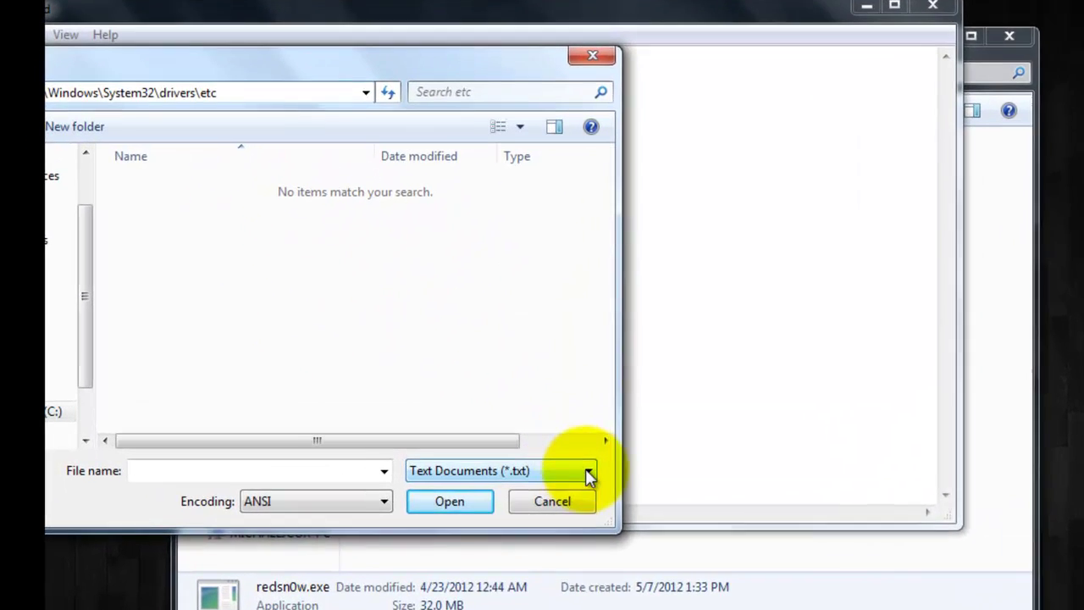
{"action": "left_click", "coordinate": [588, 477]}
{"action": "left_click", "coordinate": [534, 512]}
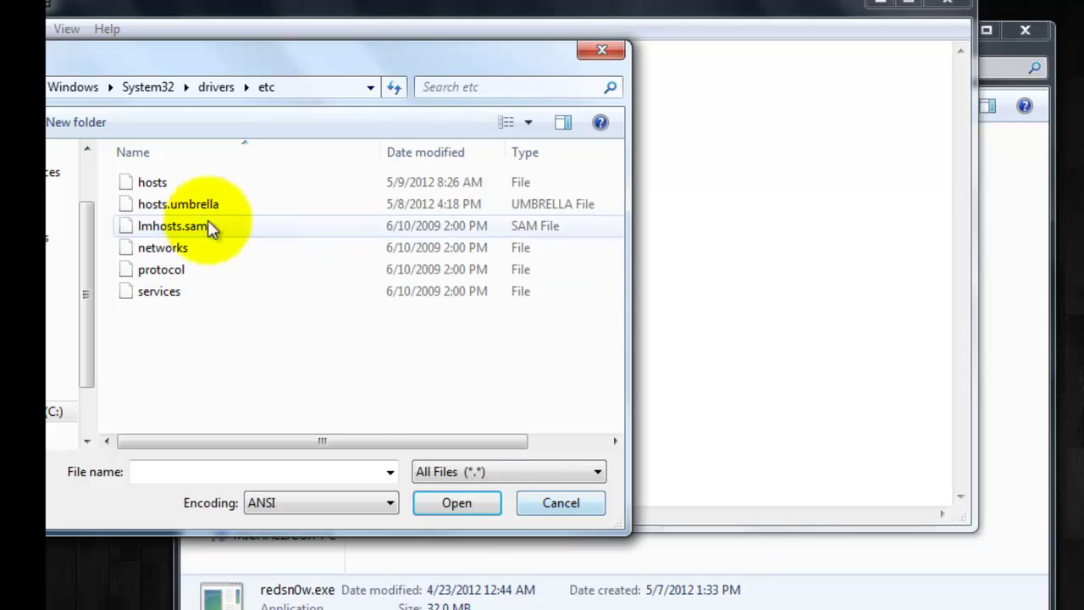
{"action": "left_click", "coordinate": [182, 185]}
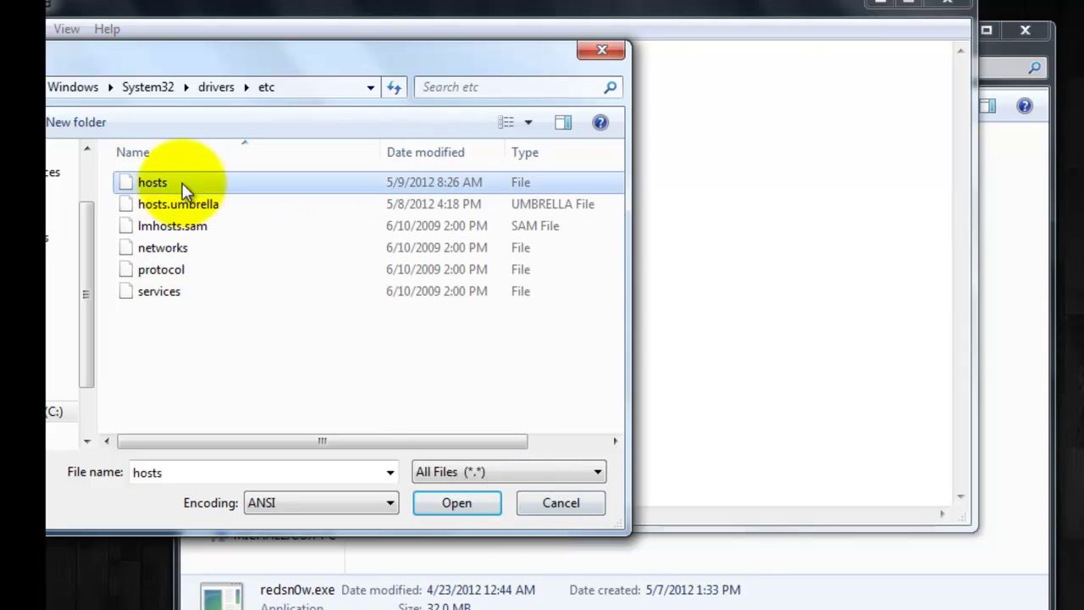
{"action": "left_click", "coordinate": [457, 503]}
Add the line 74.208.105.171 gs.apple.com at the end of the hosts file.
{"action": "scroll", "coordinate": [1065, 314], "scroll_direction": "down", "scroll_amount": 2}
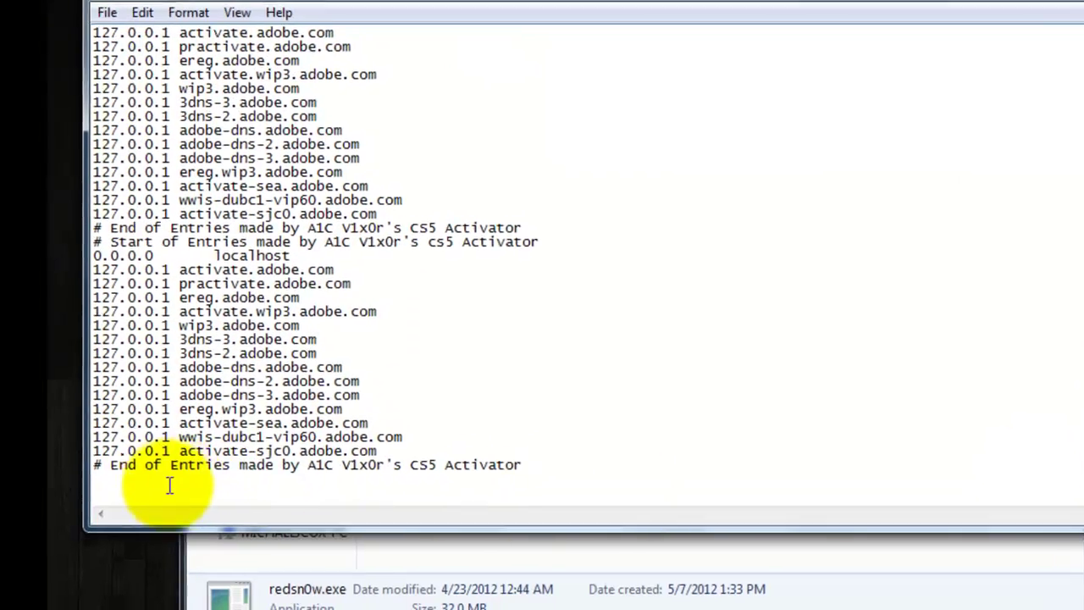
{"action": "left_click", "coordinate": [170, 485]}
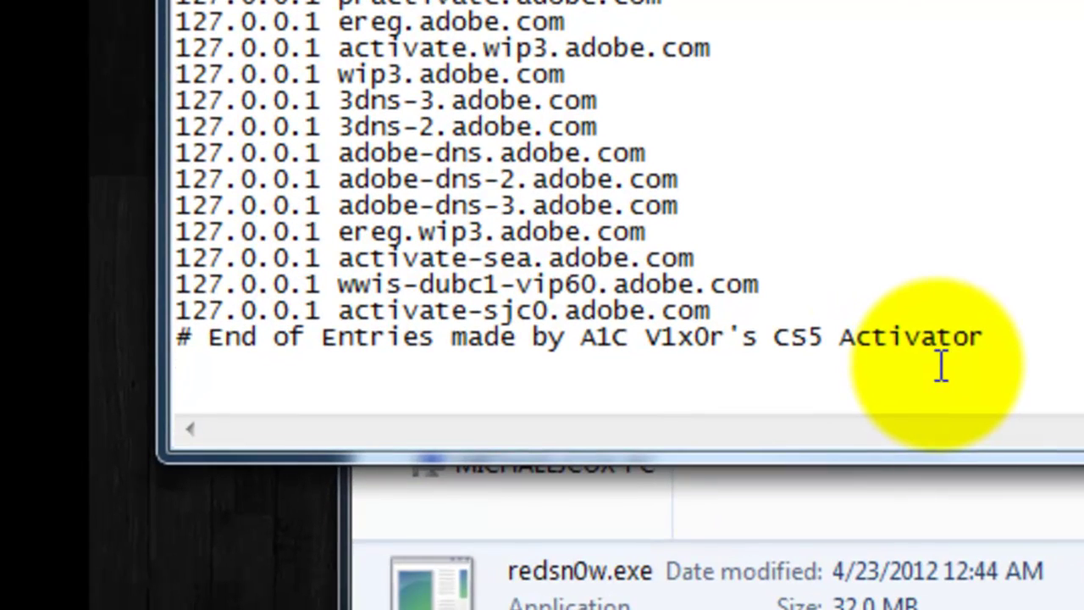
{"action": "type", "text": "74.208."}
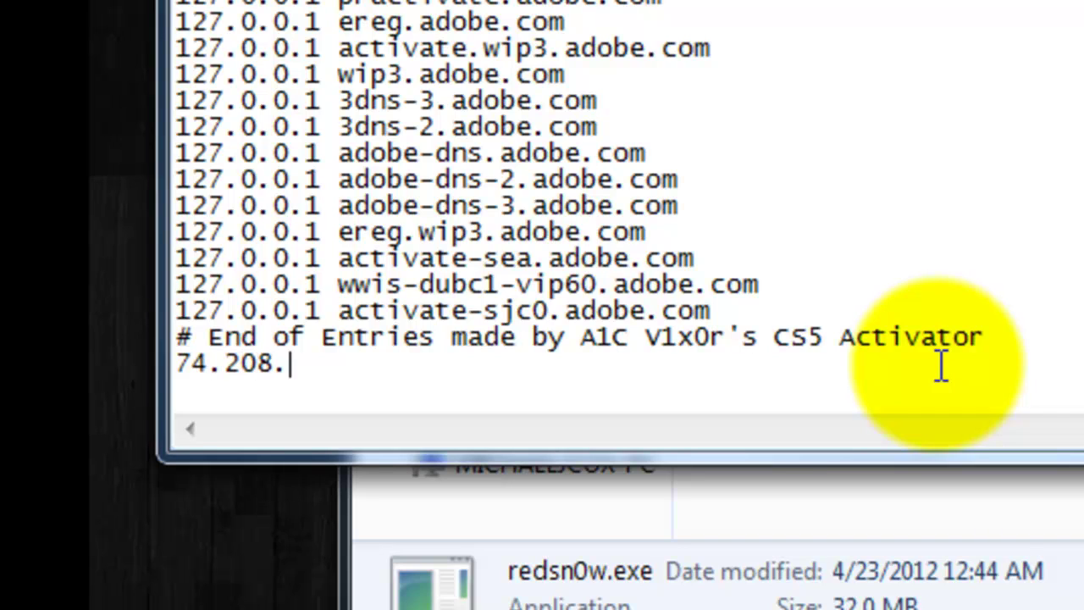
{"action": "type", "text": "105.1"}
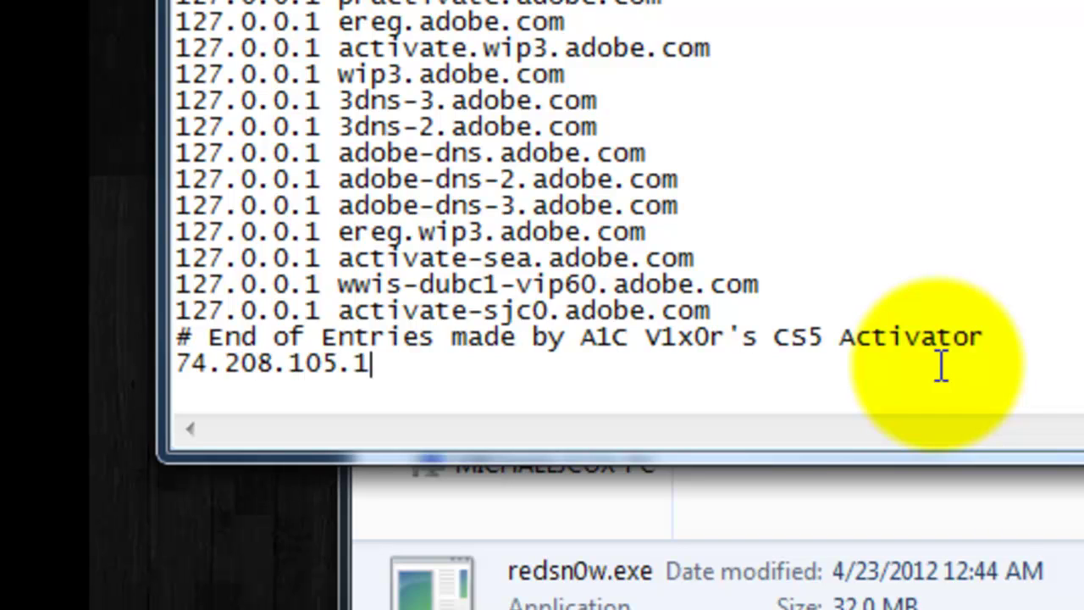
{"action": "type", "text": "71 gs"}
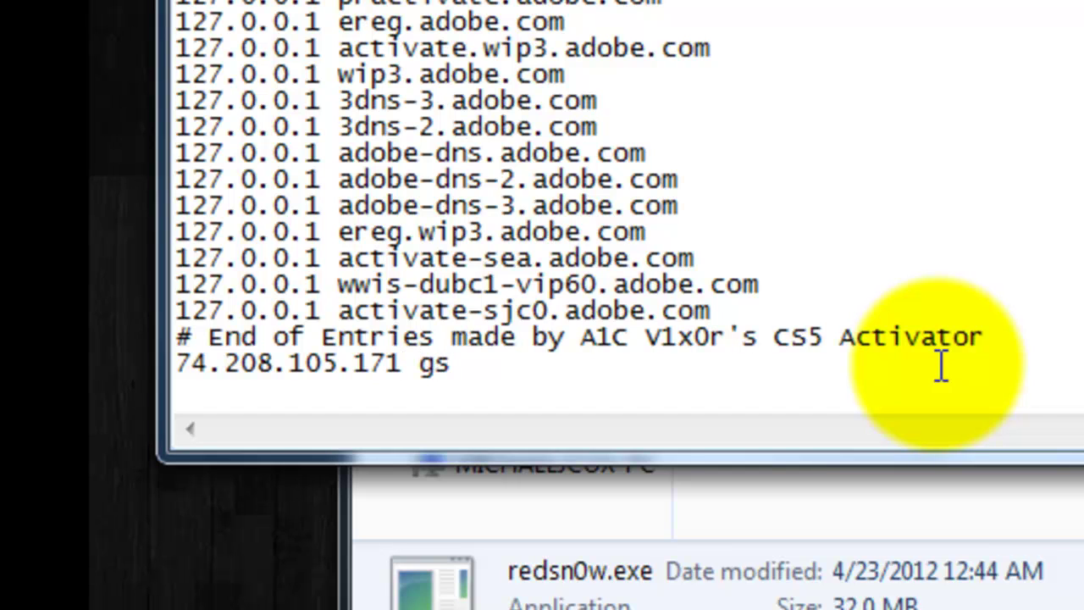
{"action": "type", "text": ".apple."}
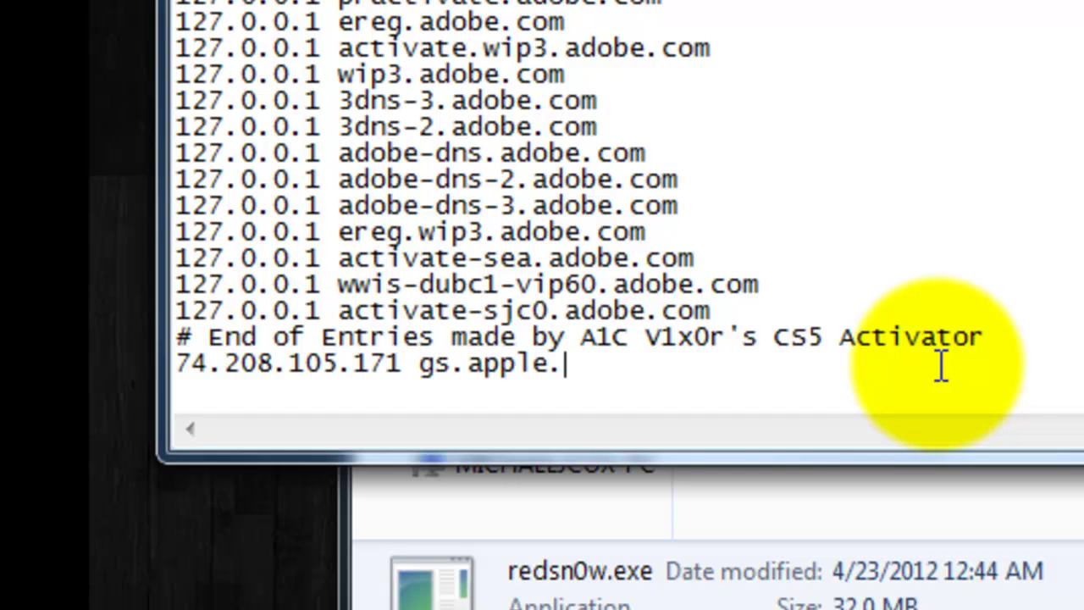
{"action": "type", "text": "com"}
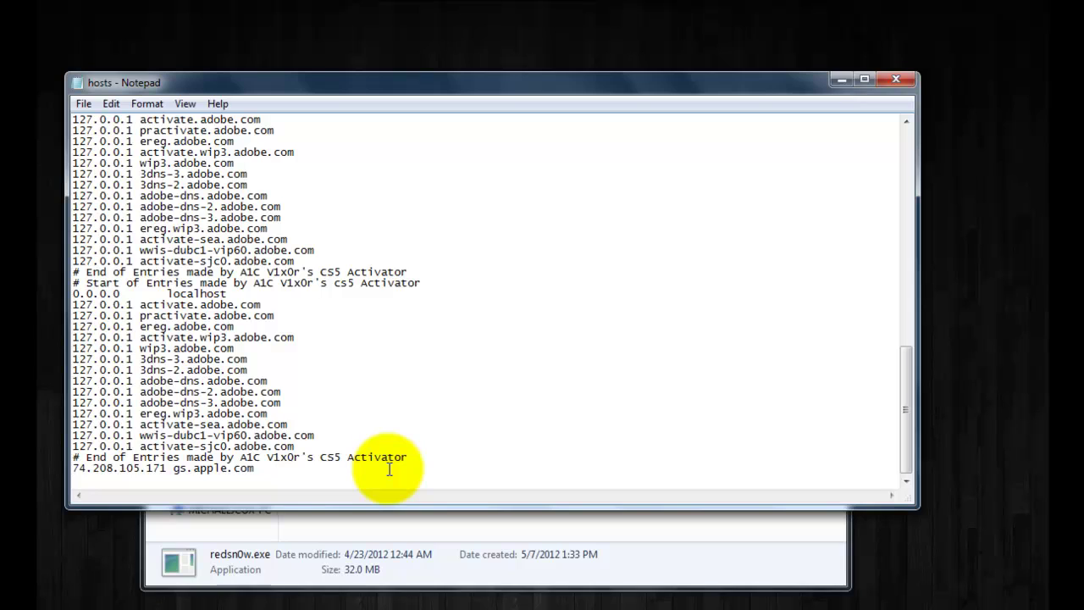
Save the edited hosts file and close Notepad.
{"action": "left_click", "coordinate": [83, 103]}
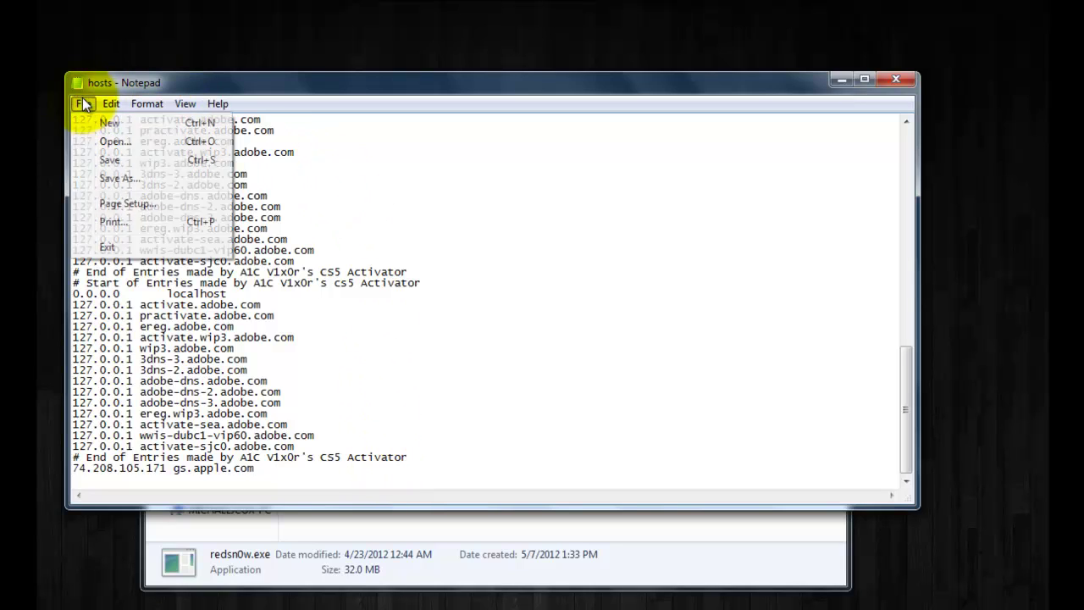
{"action": "left_click", "coordinate": [126, 160]}
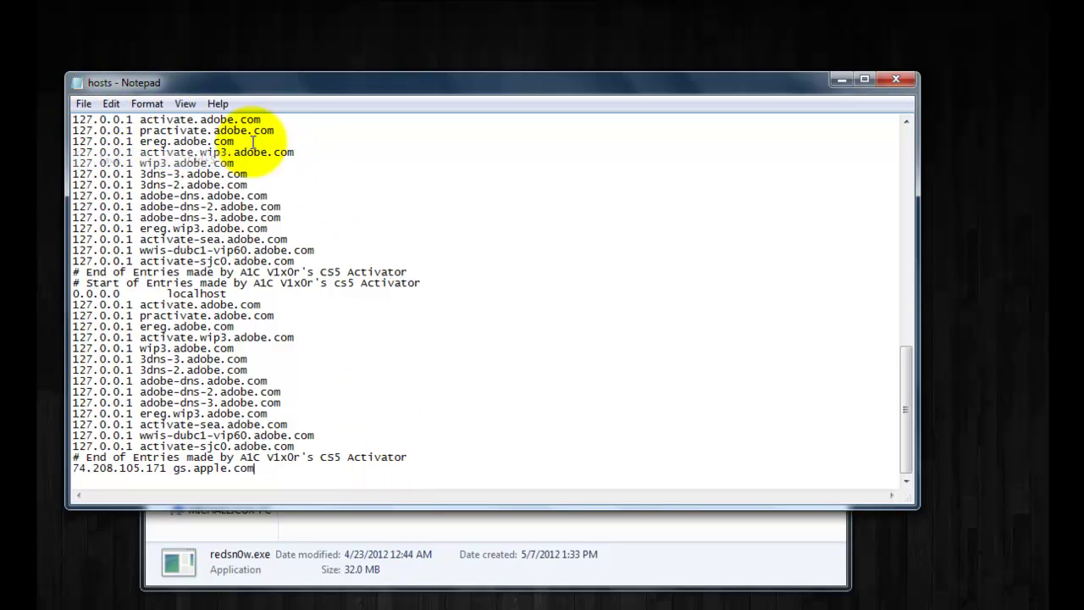
{"action": "left_click", "coordinate": [900, 78]}
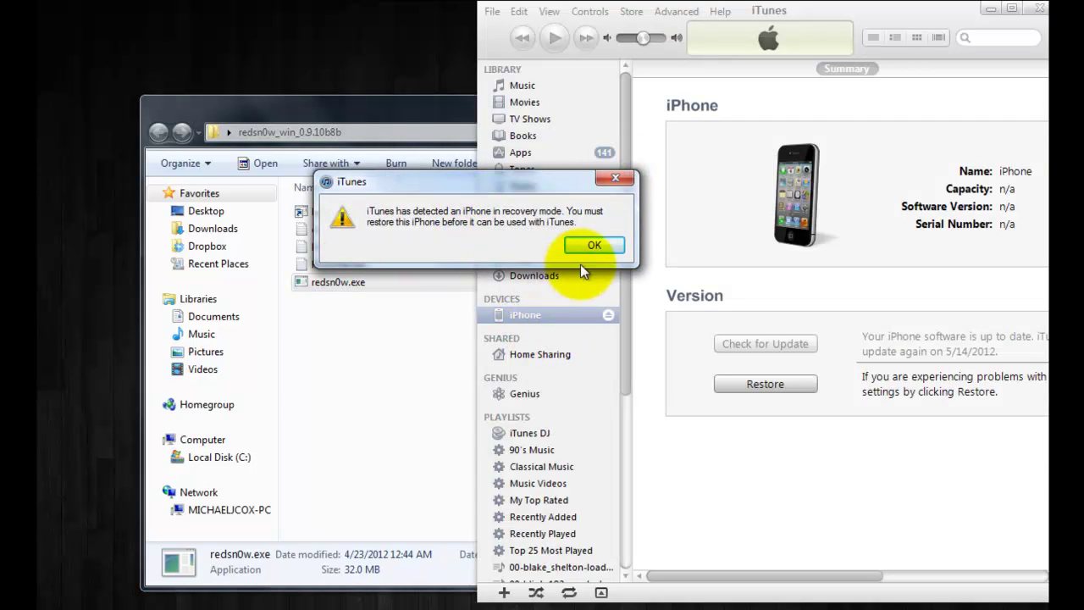
Switch to iTunes, dismiss the recovery mode notice and restore the iPhone with the stitched iPhone3,1_5.0.1_9A405 IPSW from the iPhone 4 folder.
{"action": "left_click", "coordinate": [596, 246]}
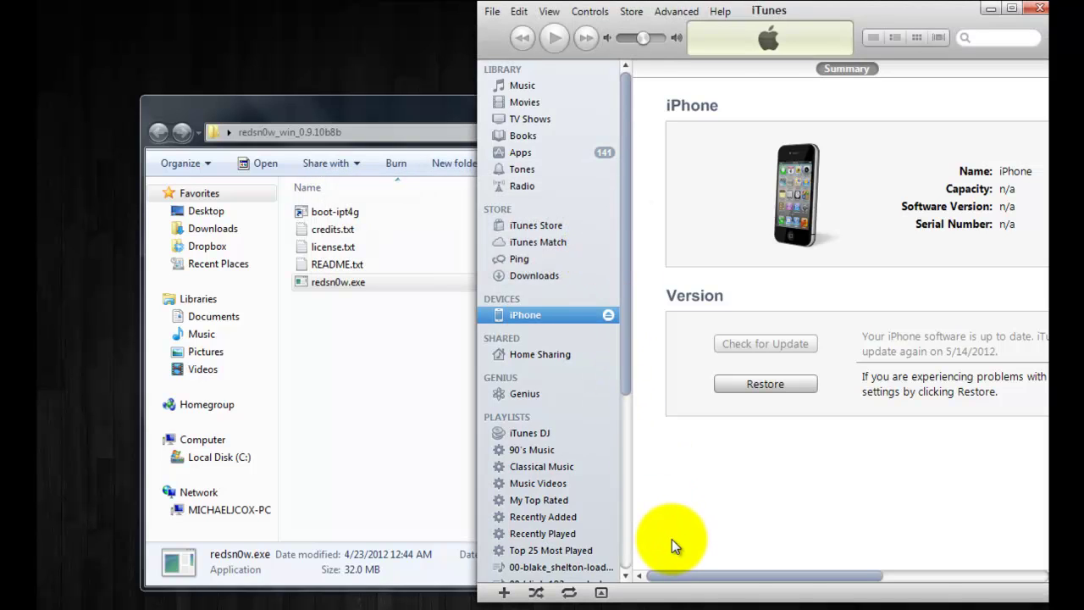
{"action": "left_click", "coordinate": [631, 213]}
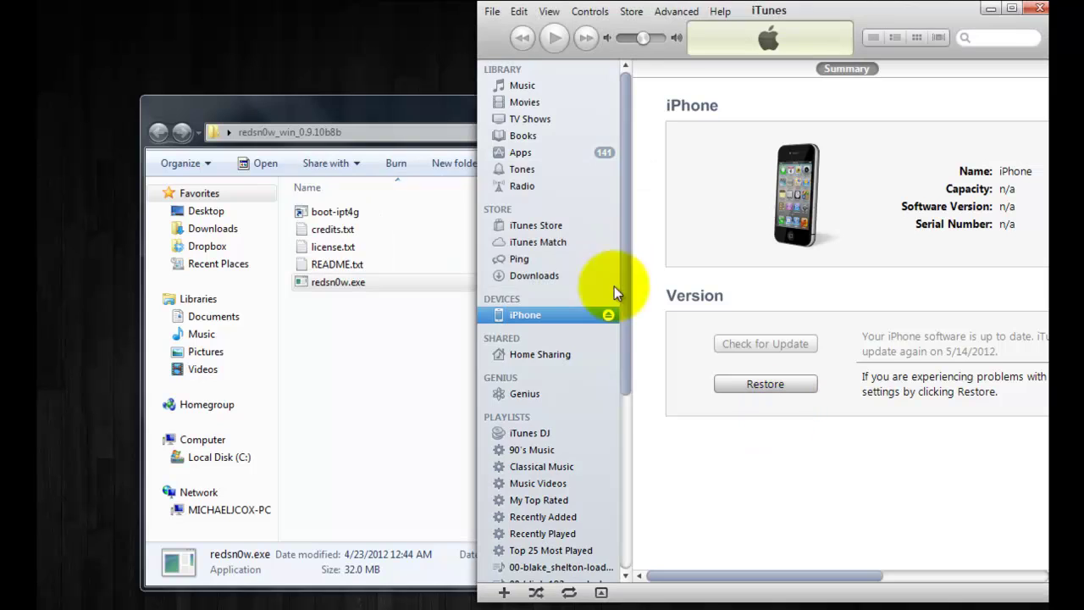
{"action": "key", "text": "shift"}
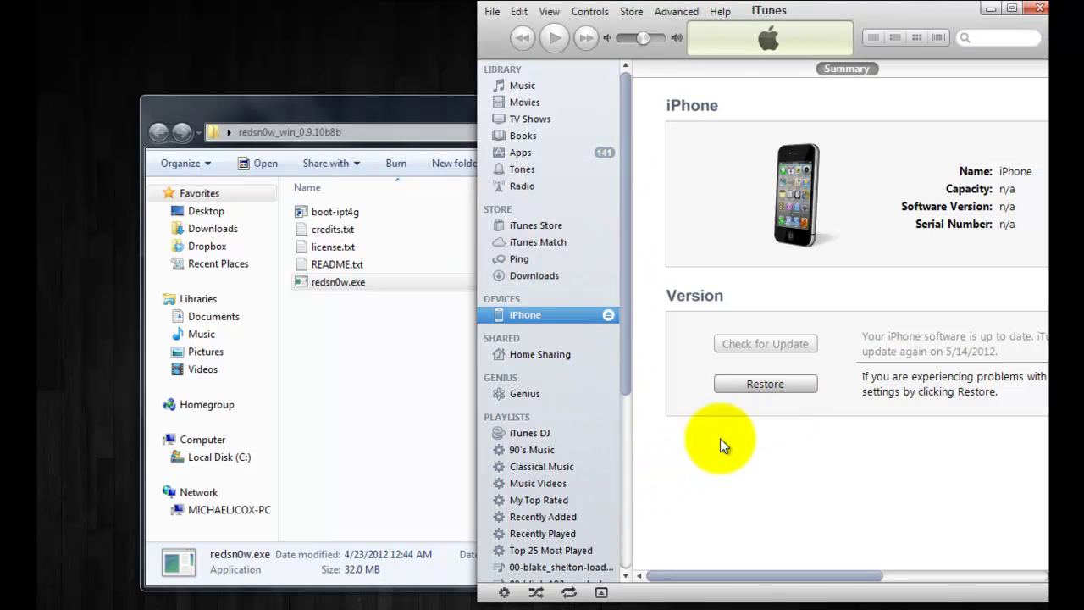
{"action": "left_click", "coordinate": [765, 392], "text": "shift"}
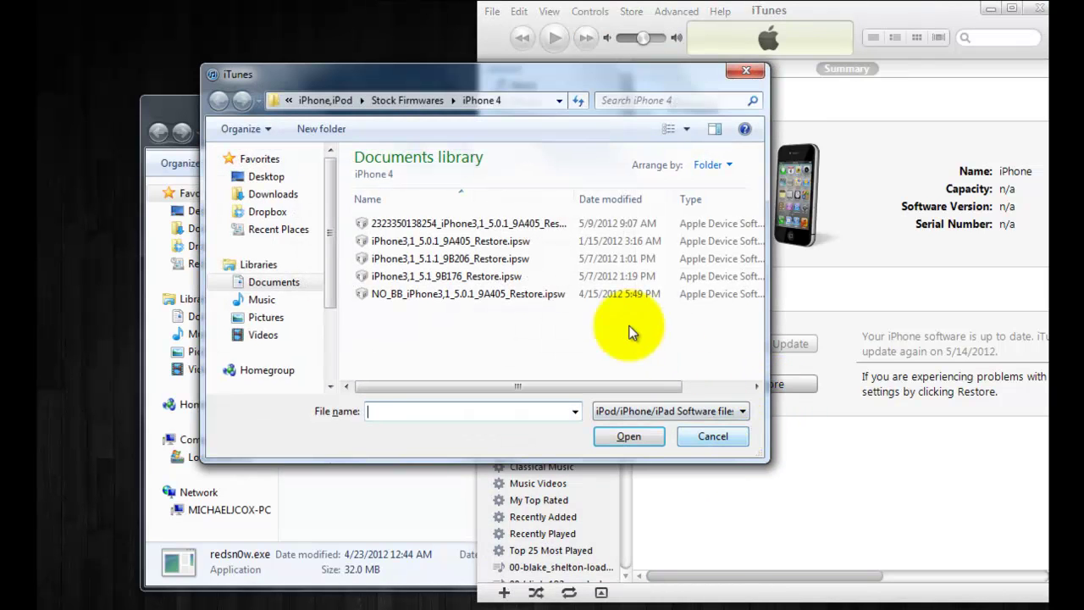
{"action": "left_click", "coordinate": [476, 225]}
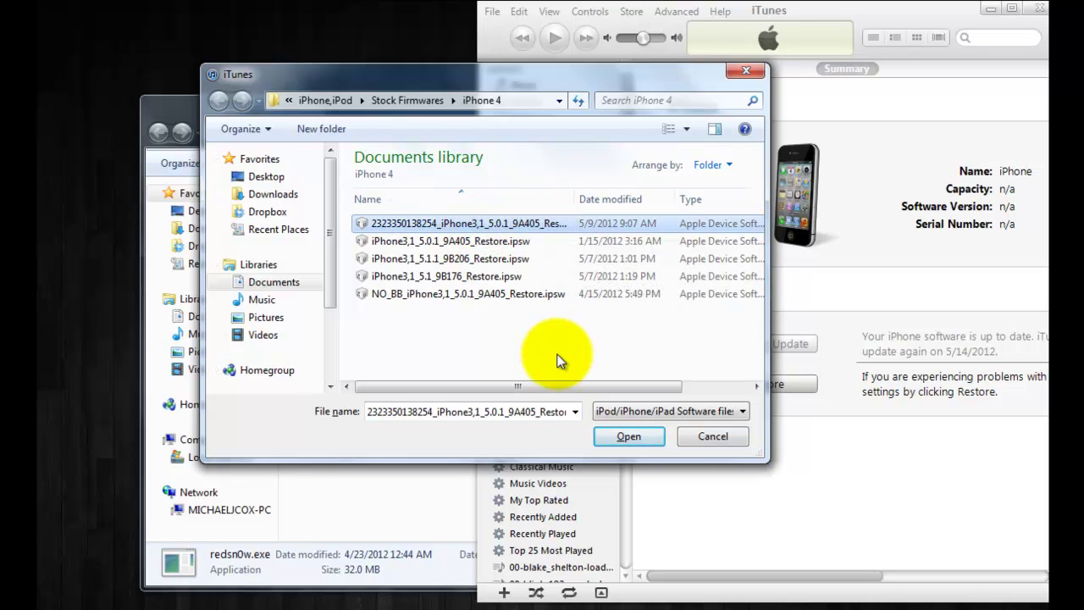
{"action": "left_click", "coordinate": [630, 436]}
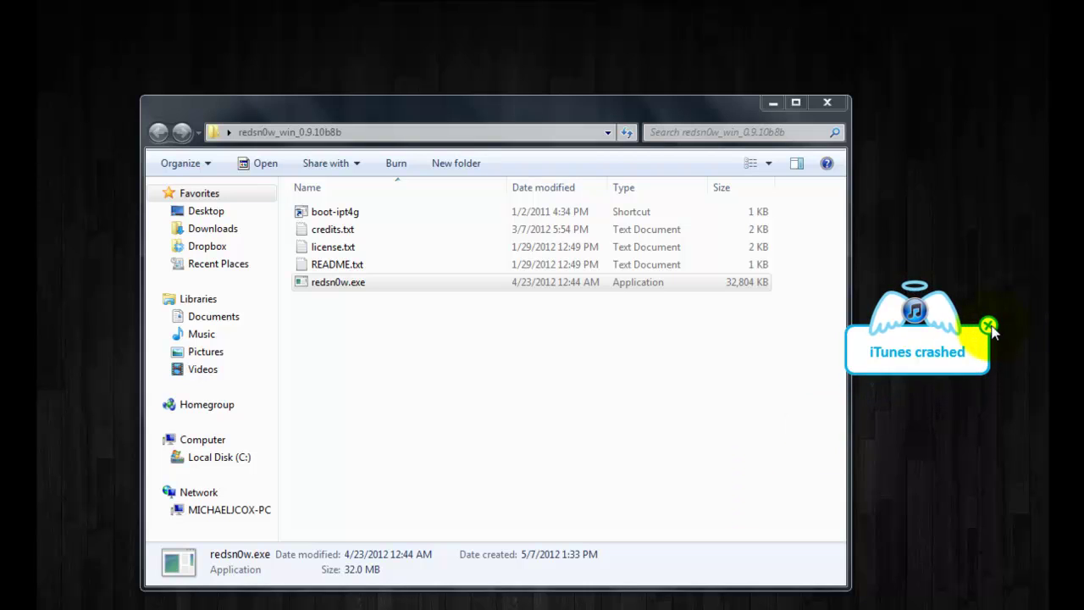
Relaunch redsn0w.exe and run the Recovery fix from its extras on the connected iPhone 4.
{"action": "left_click", "coordinate": [989, 329]}
{"action": "double_click", "coordinate": [349, 282]}
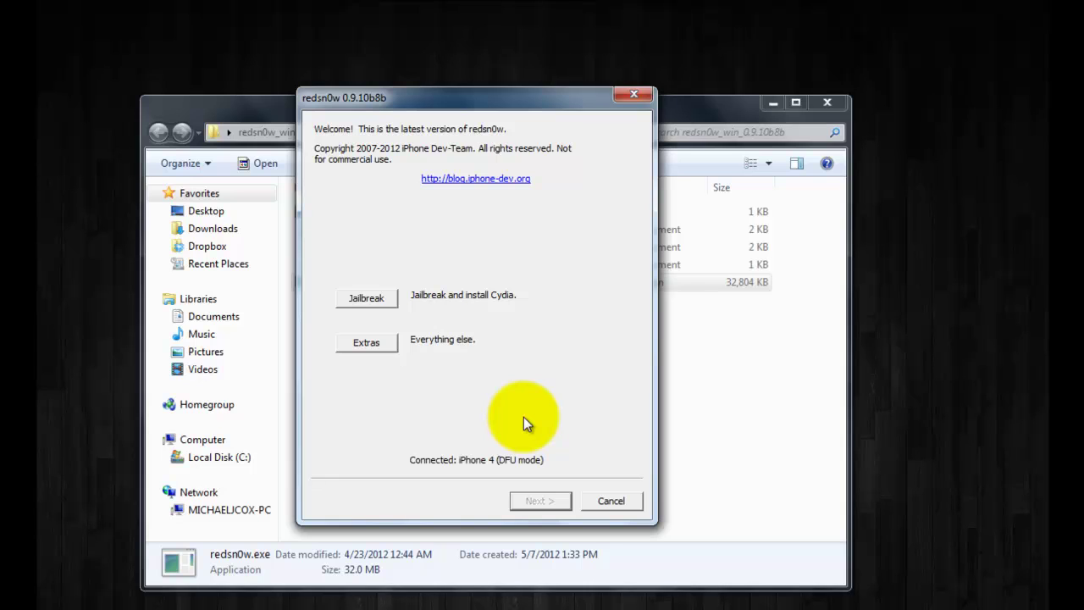
{"action": "left_click", "coordinate": [379, 346]}
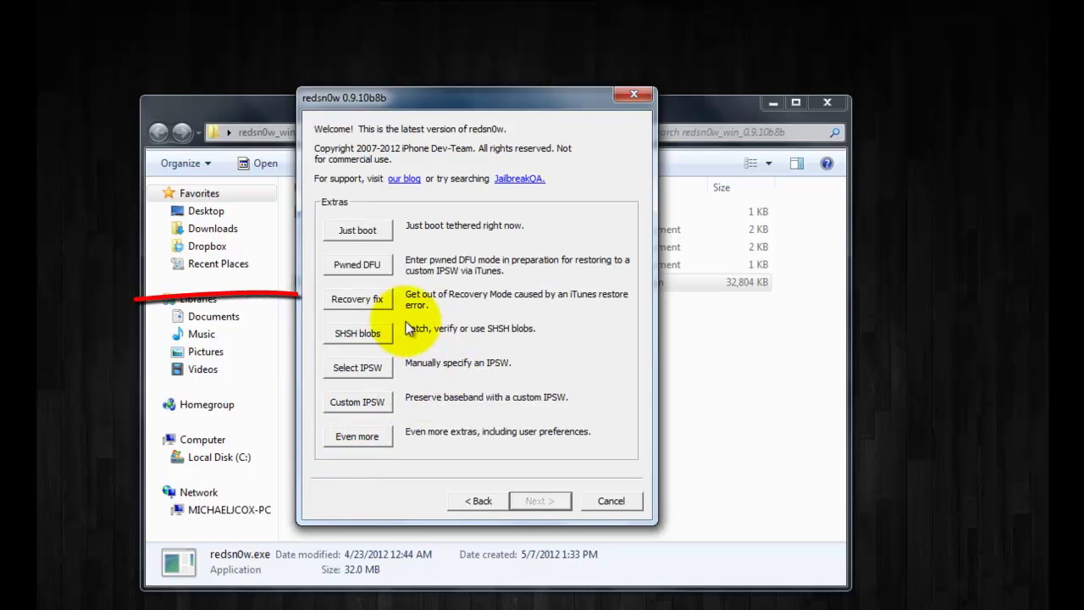
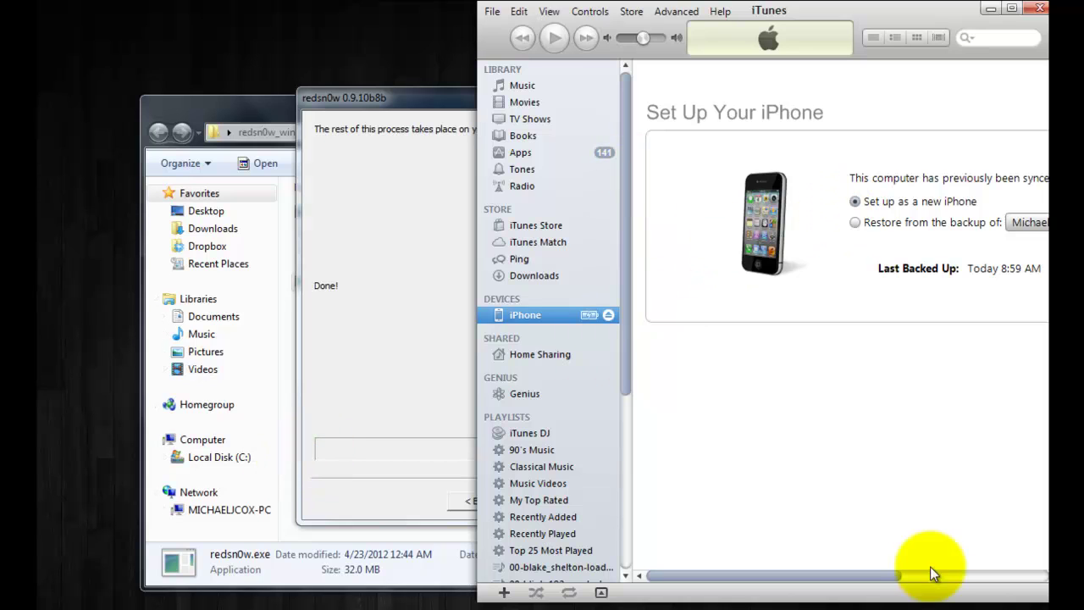
Switch to iTunes and continue the iPhone setup with the option to set it up as a new iPhone.
{"action": "left_click_drag", "start_coordinate": [913, 576], "coordinate": [998, 575]}
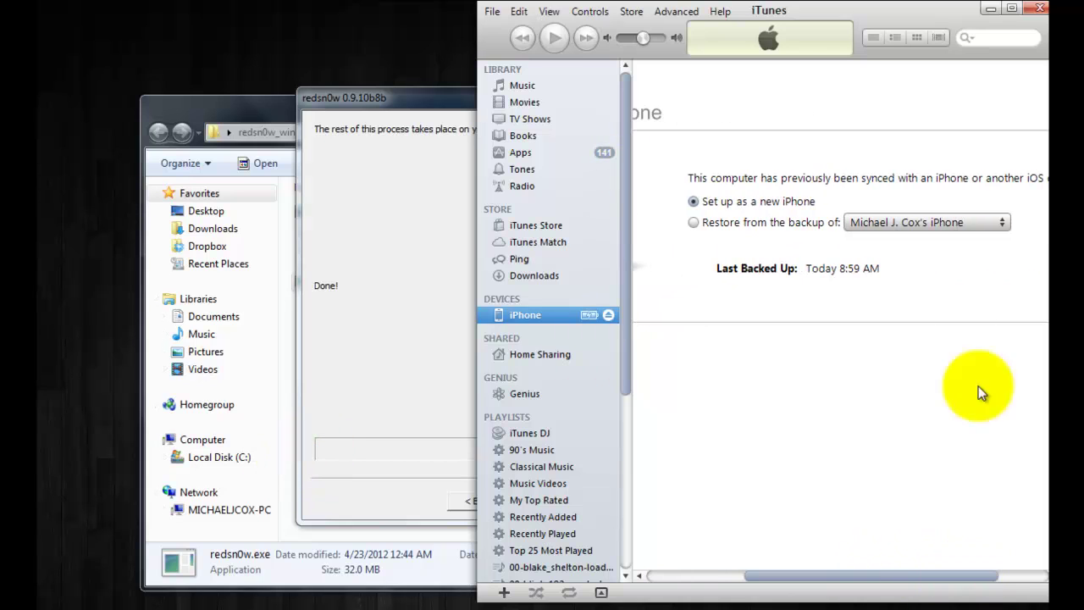
{"action": "left_click", "coordinate": [967, 574]}
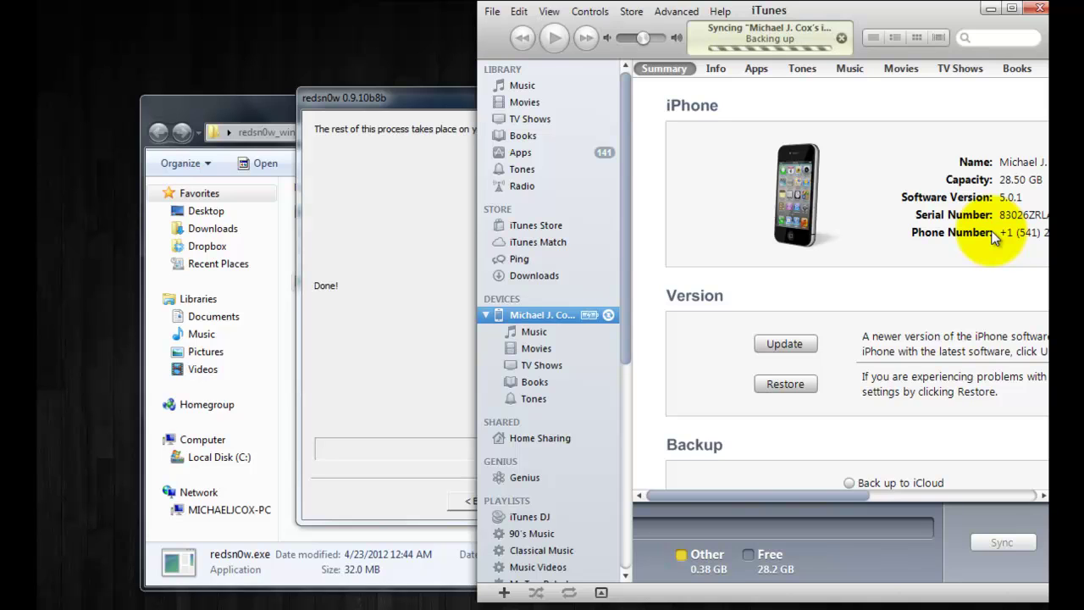
Switch to redsn0w, return to its start page and jailbreak the iPhone with the Install Cydia option.
{"action": "left_click", "coordinate": [394, 93]}
{"action": "left_click", "coordinate": [478, 500]}
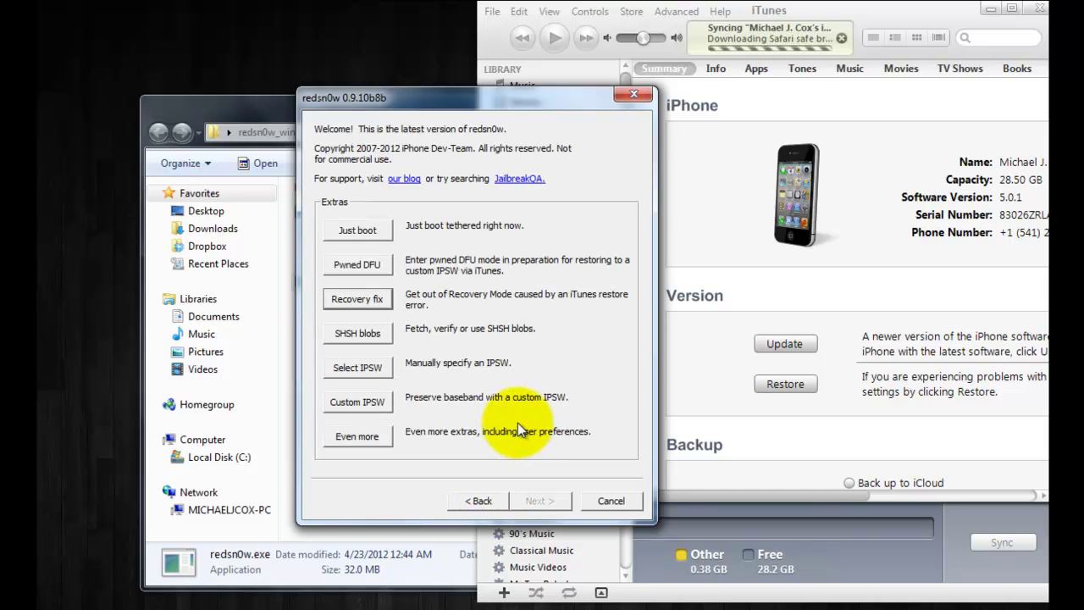
{"action": "left_click", "coordinate": [478, 500]}
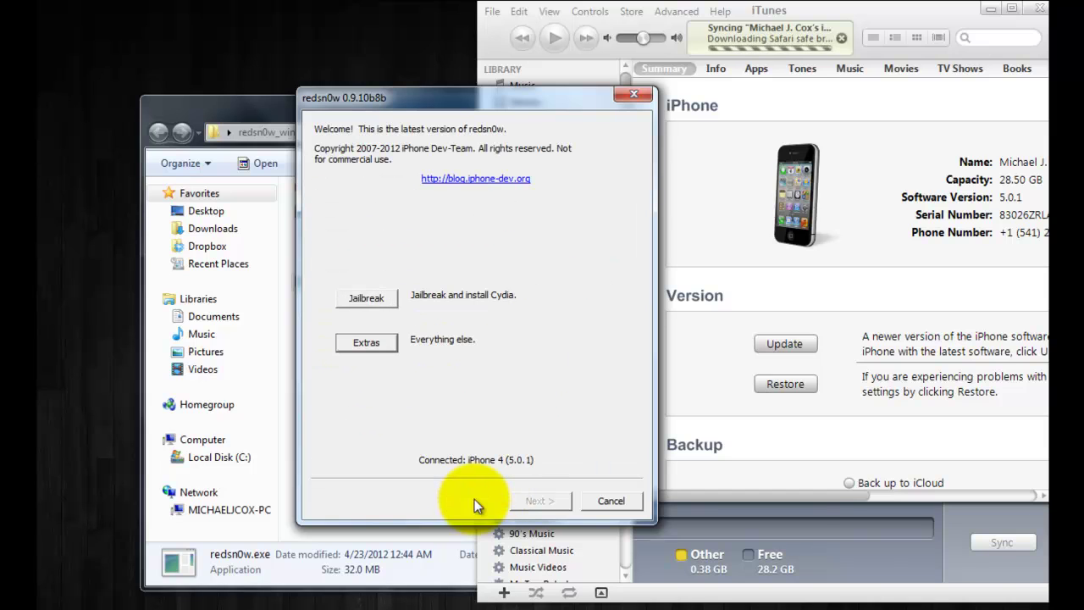
{"action": "left_click", "coordinate": [379, 299]}
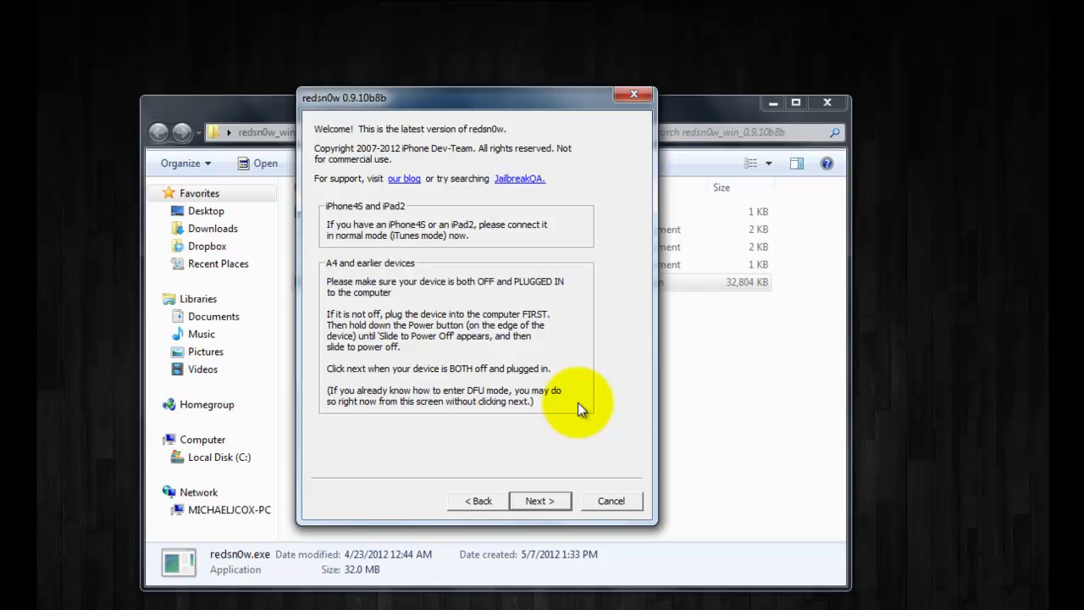
{"action": "left_click", "coordinate": [554, 500]}
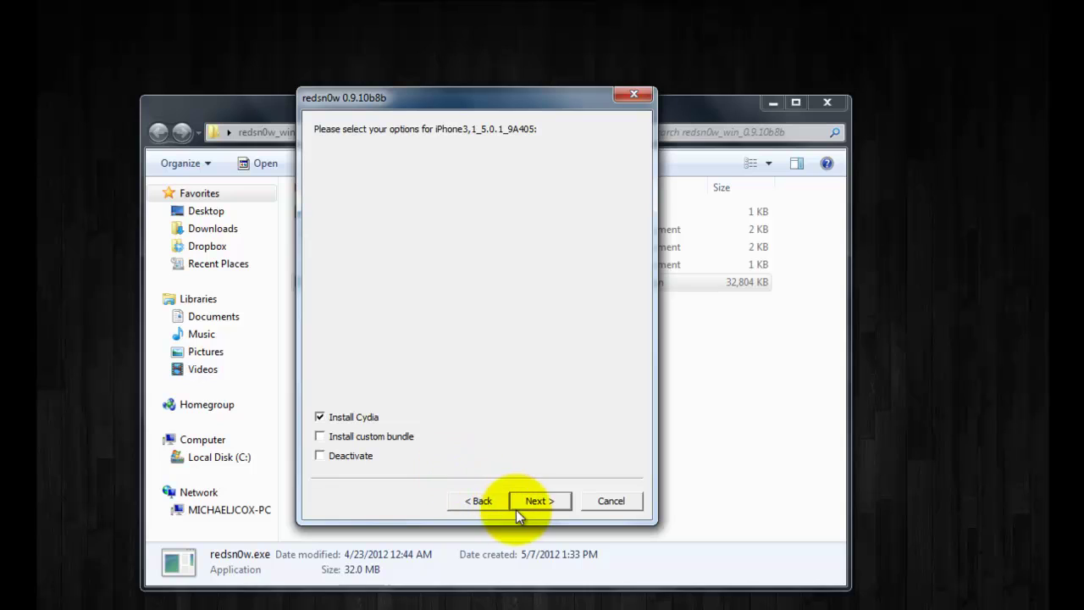
{"action": "left_click", "coordinate": [530, 500]}
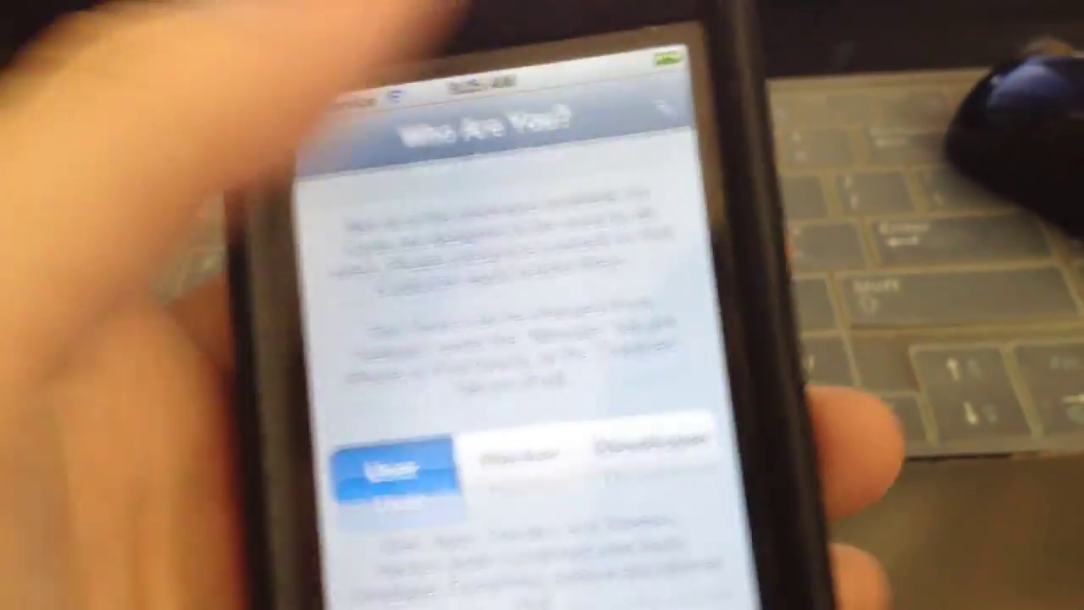
{"action": "left_click", "coordinate": [801, 80]}
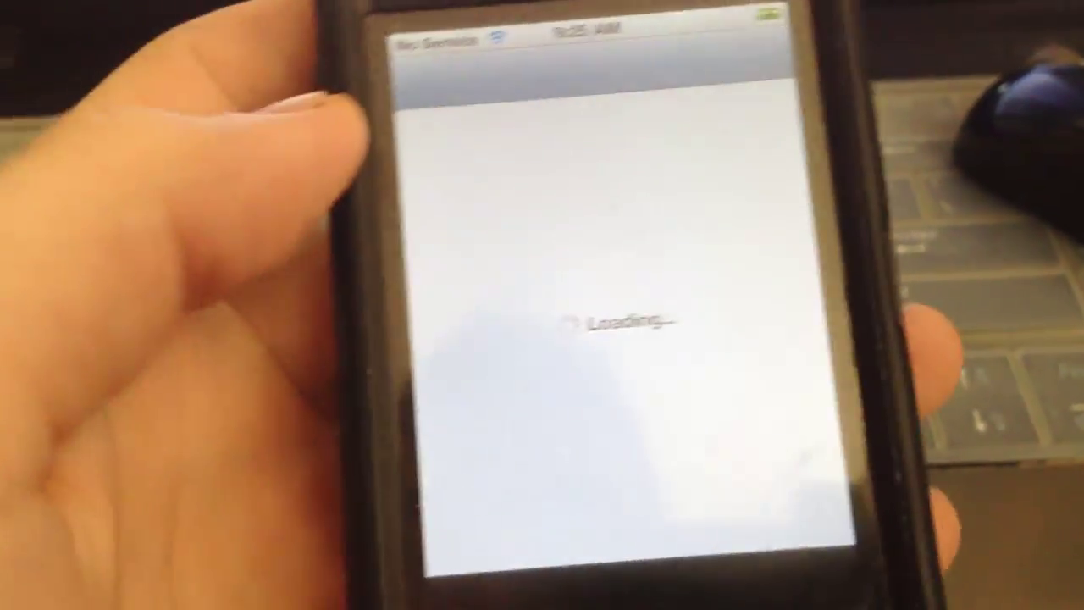